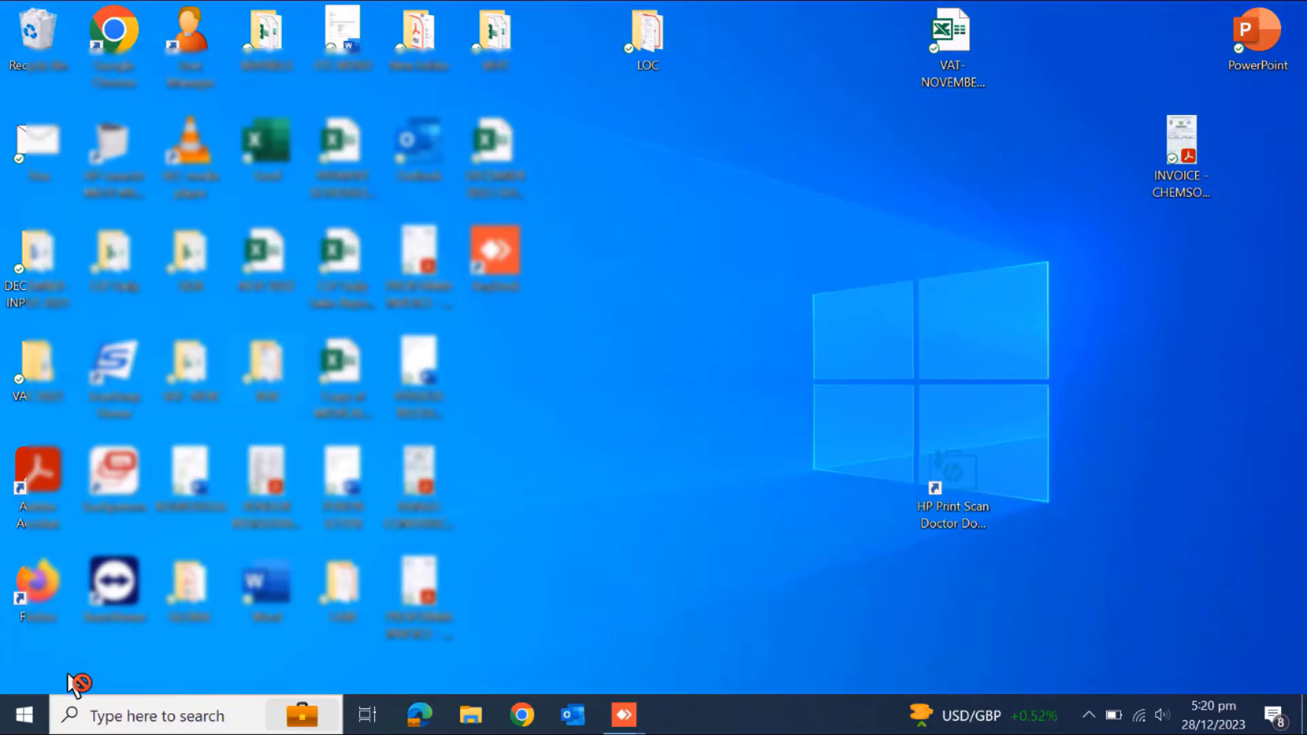
Browse the Start menu's installed apps list, then dismiss it back to the desktop.
{"action": "left_click", "coordinate": [24, 725]}
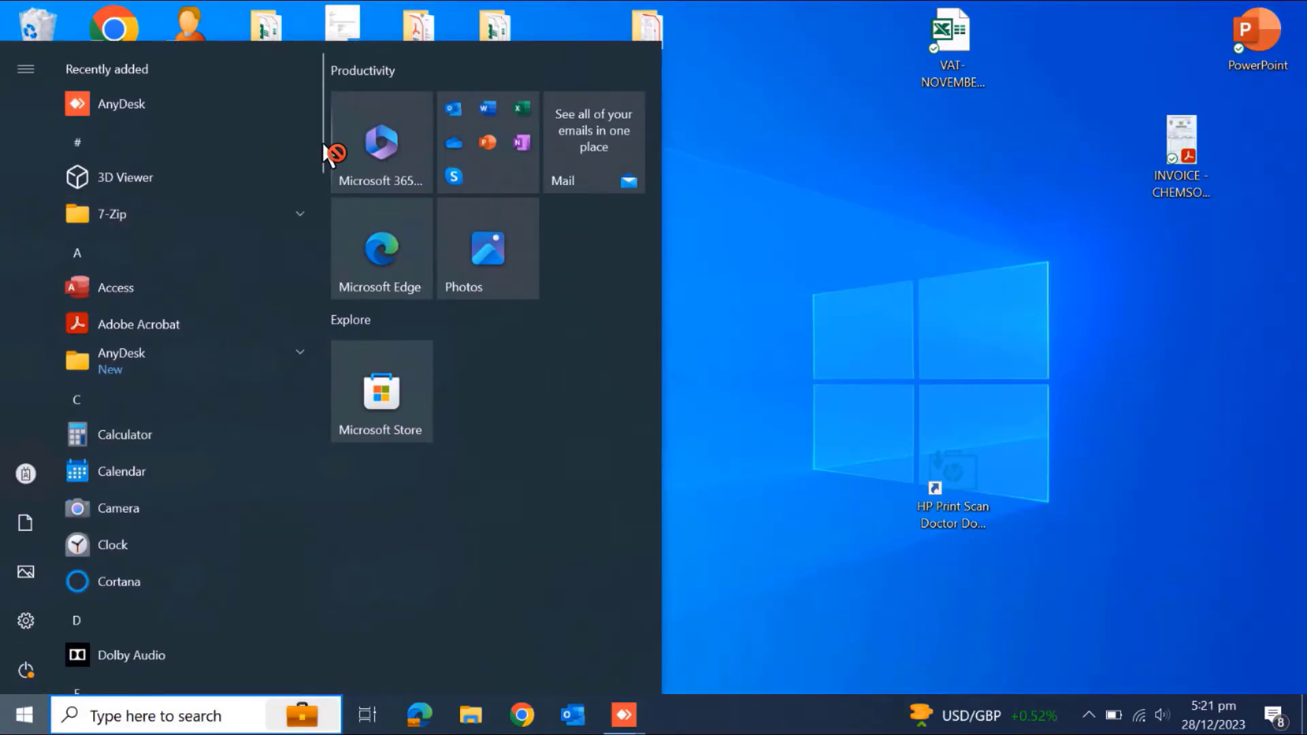
{"action": "scroll", "coordinate": [303, 312], "scroll_direction": "down", "scroll_amount": 2}
{"action": "scroll", "coordinate": [302, 456], "scroll_direction": "down", "scroll_amount": 8}
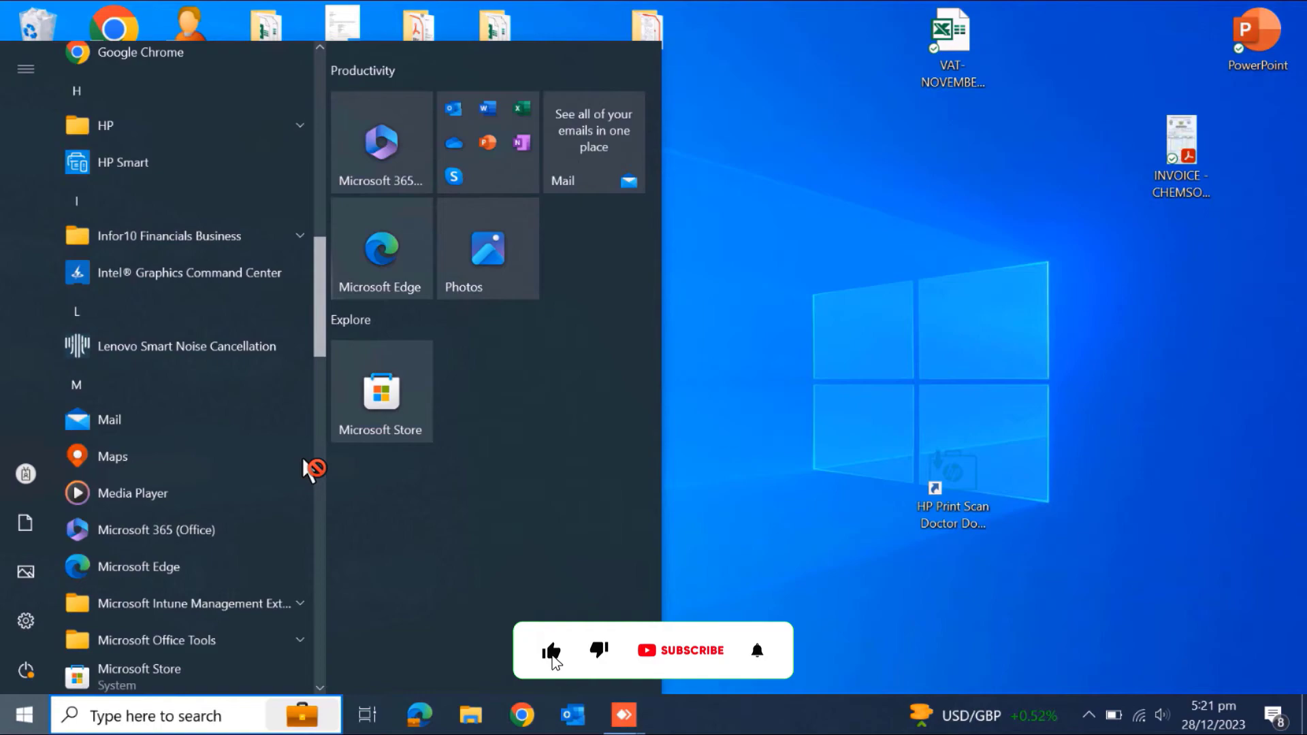
{"action": "scroll", "coordinate": [293, 574], "scroll_direction": "down", "scroll_amount": 7}
{"action": "scroll", "coordinate": [291, 618], "scroll_direction": "down", "scroll_amount": 4}
{"action": "scroll", "coordinate": [291, 604], "scroll_direction": "down", "scroll_amount": 2}
{"action": "scroll", "coordinate": [294, 550], "scroll_direction": "up", "scroll_amount": 1}
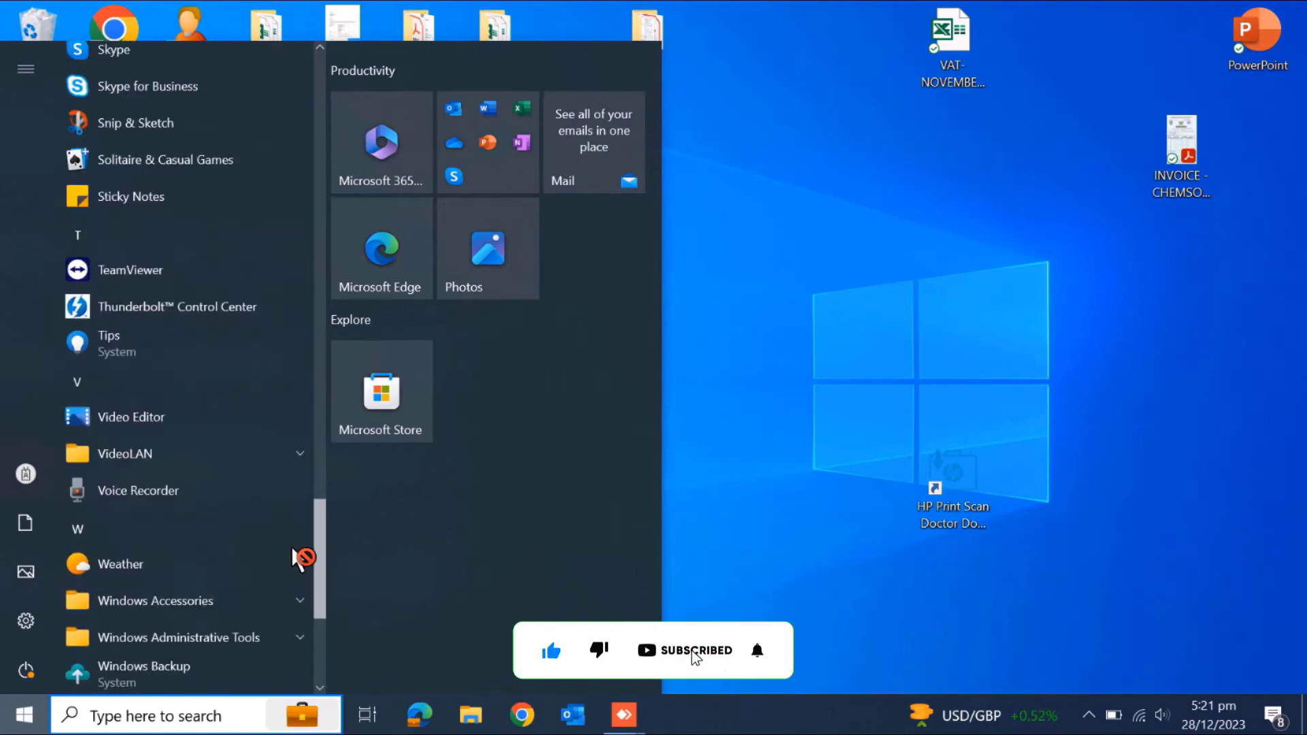
{"action": "scroll", "coordinate": [299, 558], "scroll_direction": "up", "scroll_amount": 3}
{"action": "scroll", "coordinate": [300, 541], "scroll_direction": "up", "scroll_amount": 3}
{"action": "scroll", "coordinate": [301, 499], "scroll_direction": "up", "scroll_amount": 3}
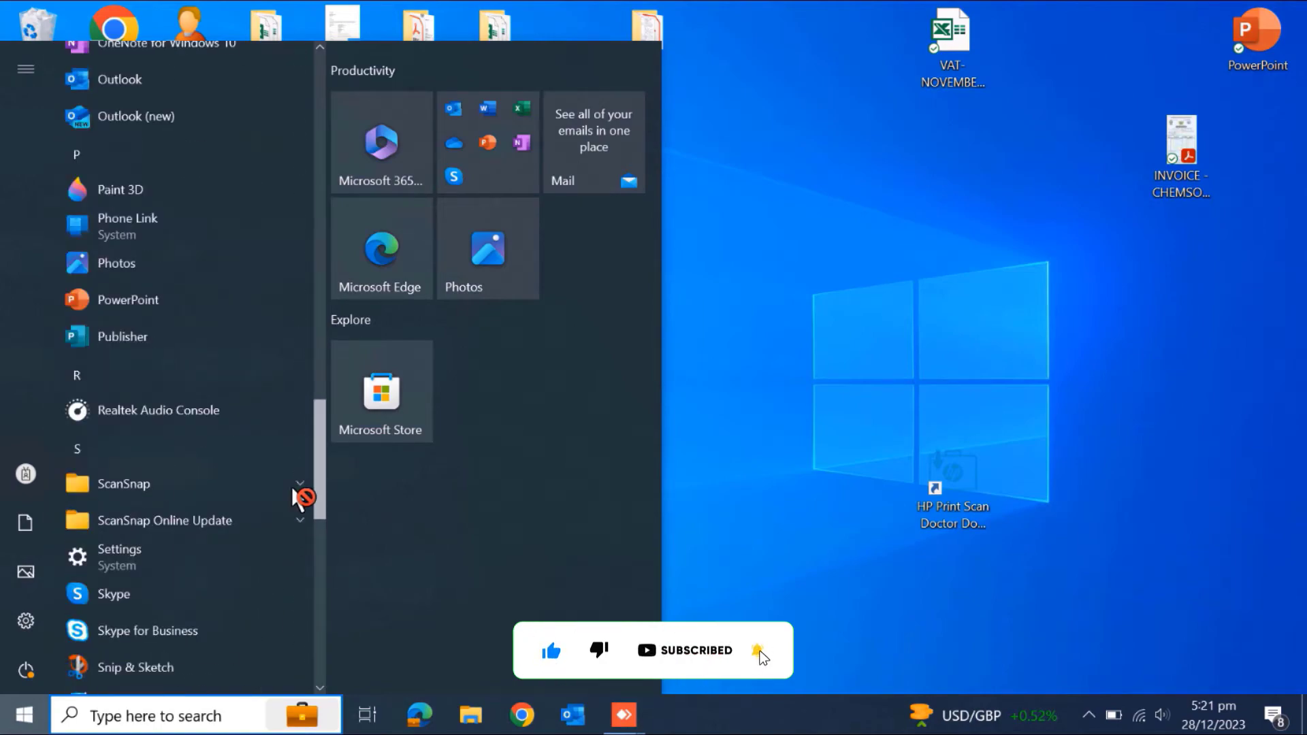
{"action": "scroll", "coordinate": [293, 494], "scroll_direction": "down", "scroll_amount": 1}
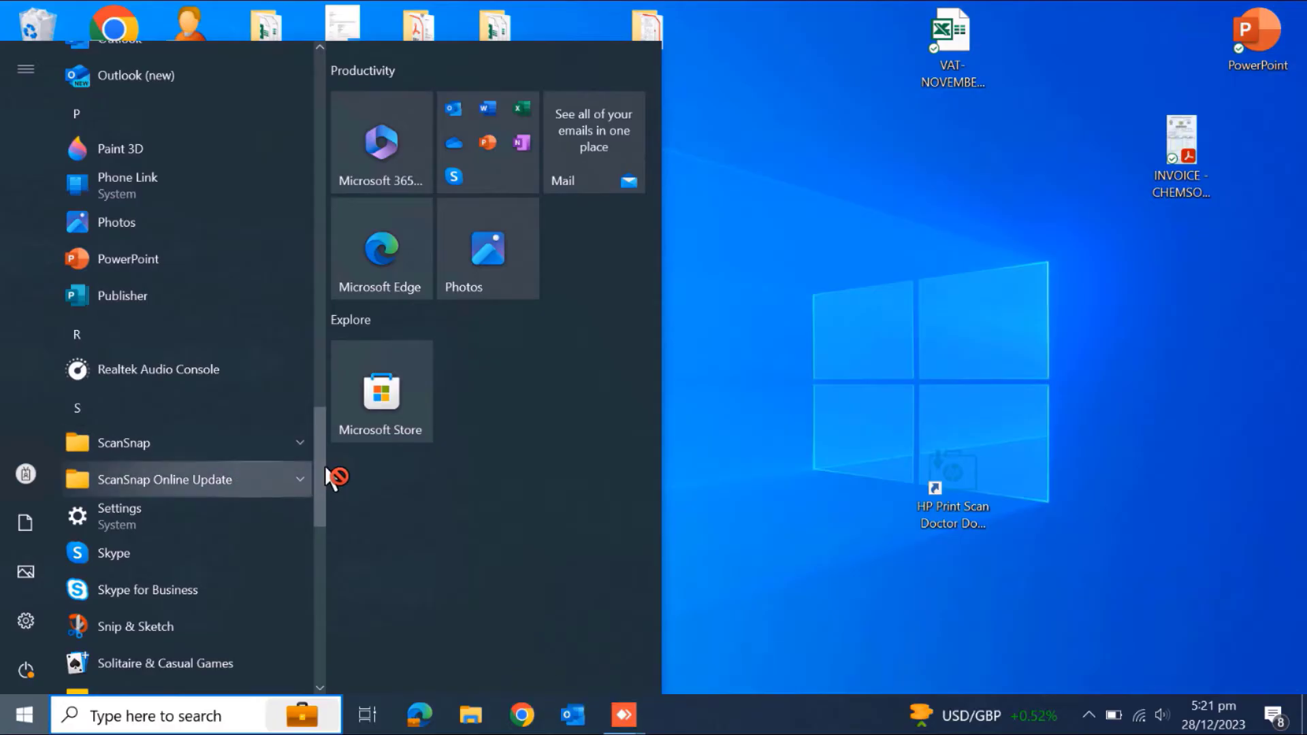
{"action": "scroll", "coordinate": [327, 456], "scroll_direction": "up", "scroll_amount": 2}
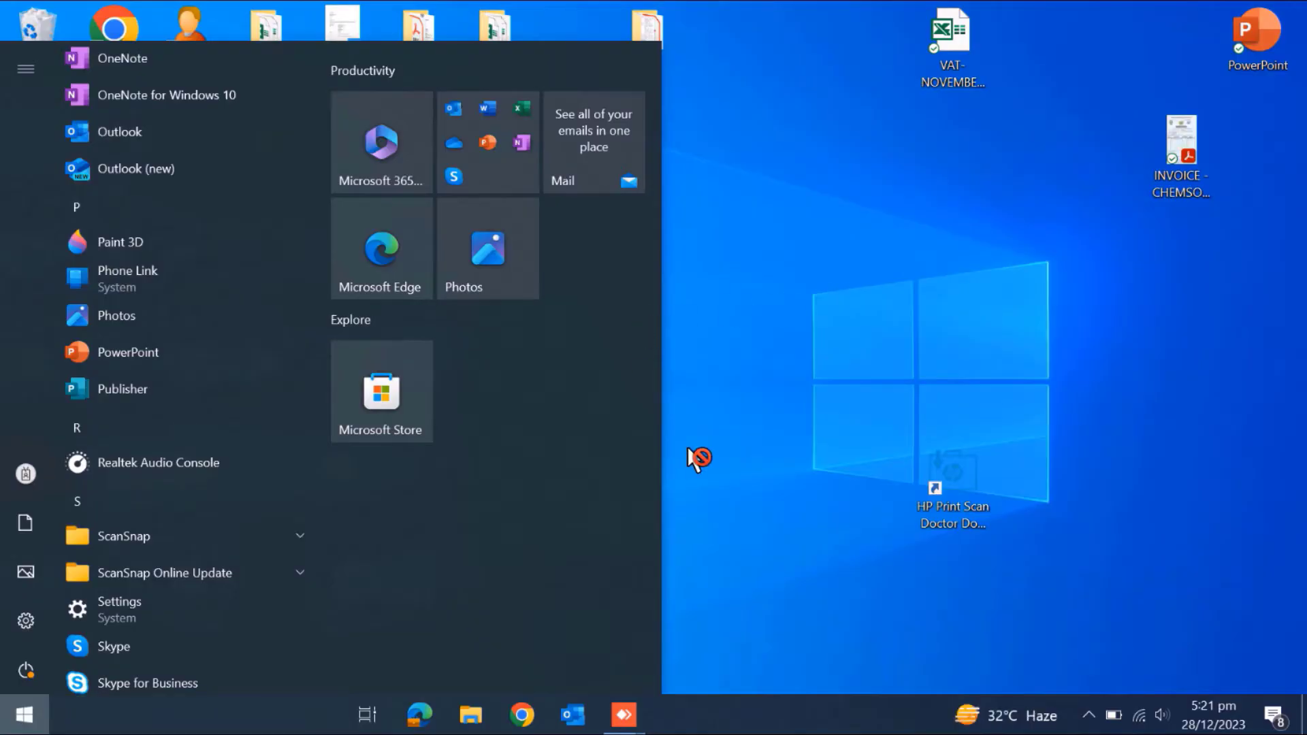
{"action": "left_click", "coordinate": [722, 436]}
Start Outlook in safe mode via Run 'outlook.exe /safe' with the Outlook profile, then close it.
{"action": "left_click_drag", "start_coordinate": [597, 730], "coordinate": [577, 720]}
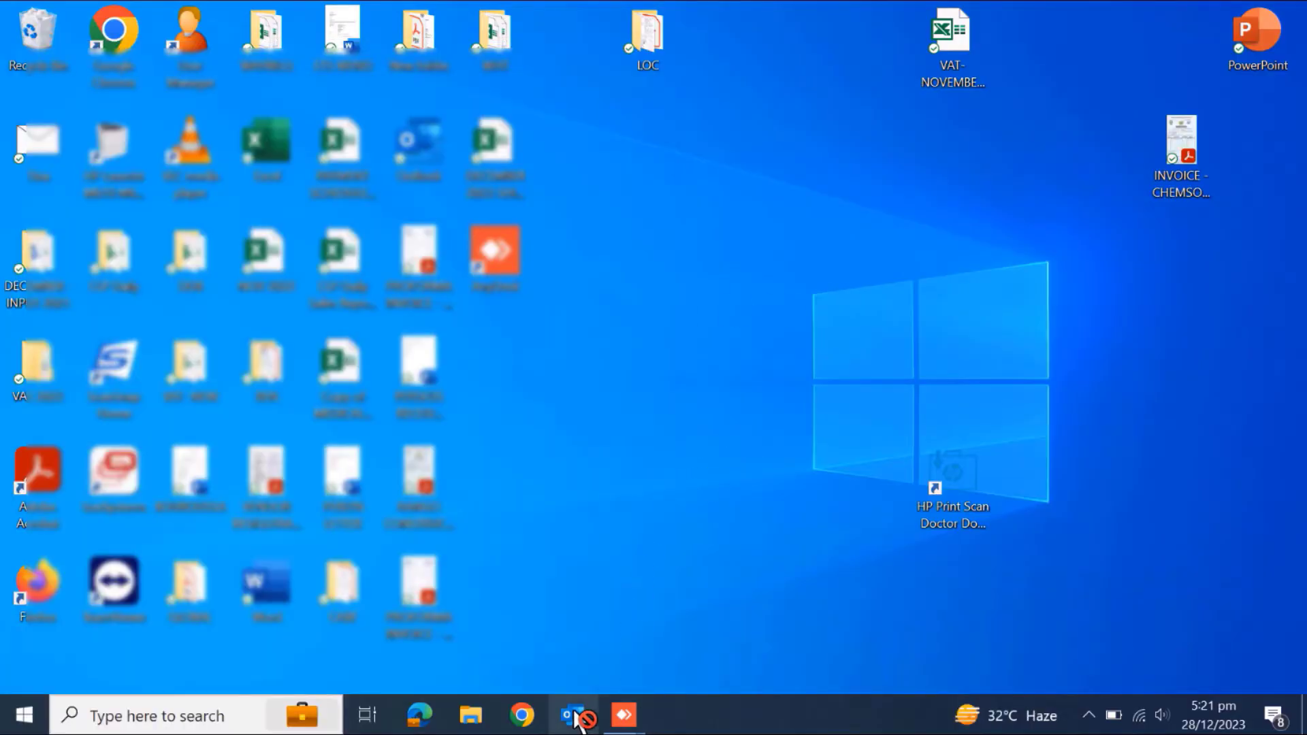
{"action": "left_click_drag", "start_coordinate": [740, 488], "coordinate": [672, 266]}
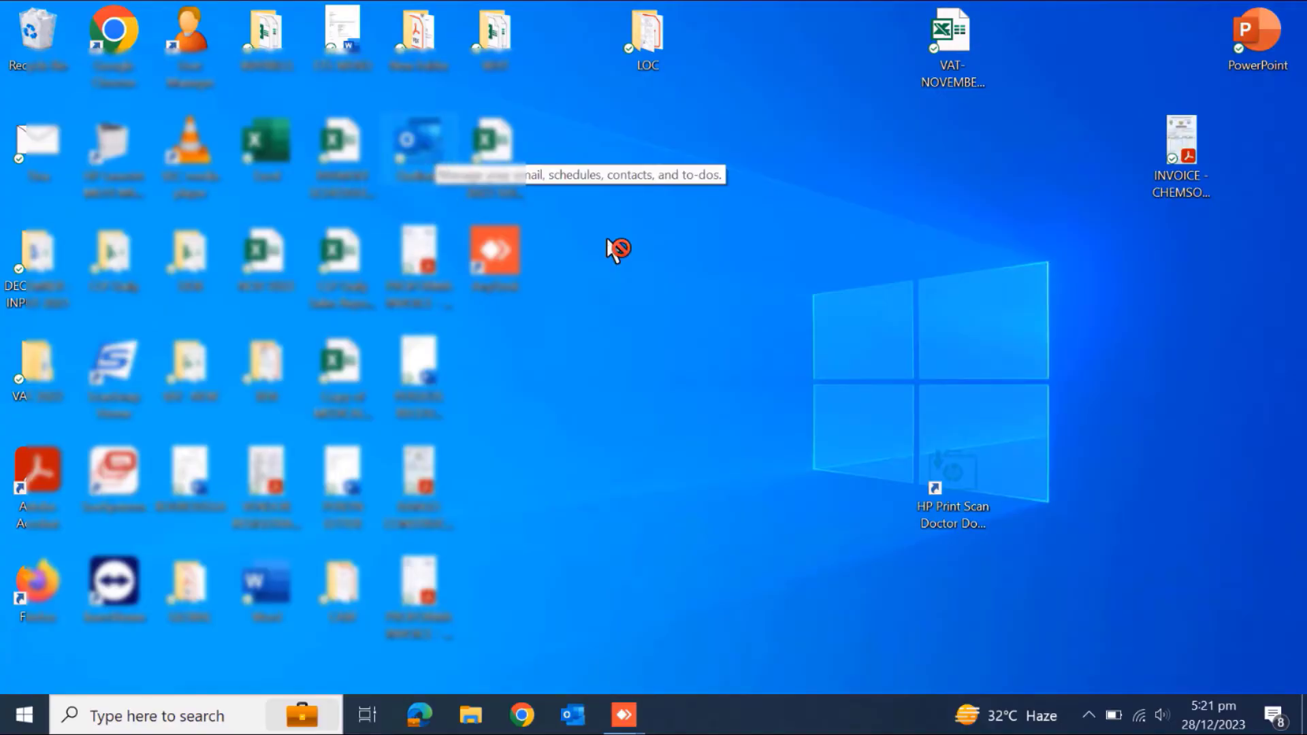
{"action": "left_click_drag", "start_coordinate": [616, 250], "coordinate": [27, 723]}
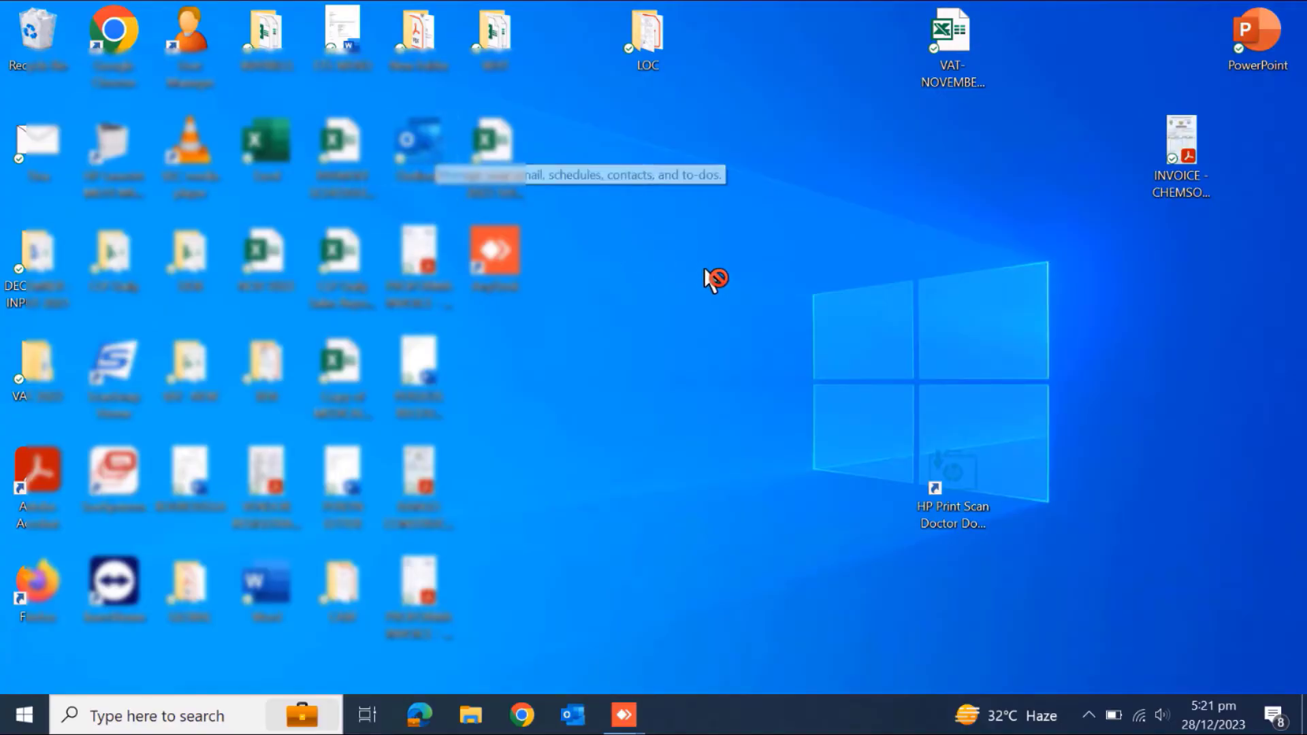
{"action": "right_click", "coordinate": [27, 723]}
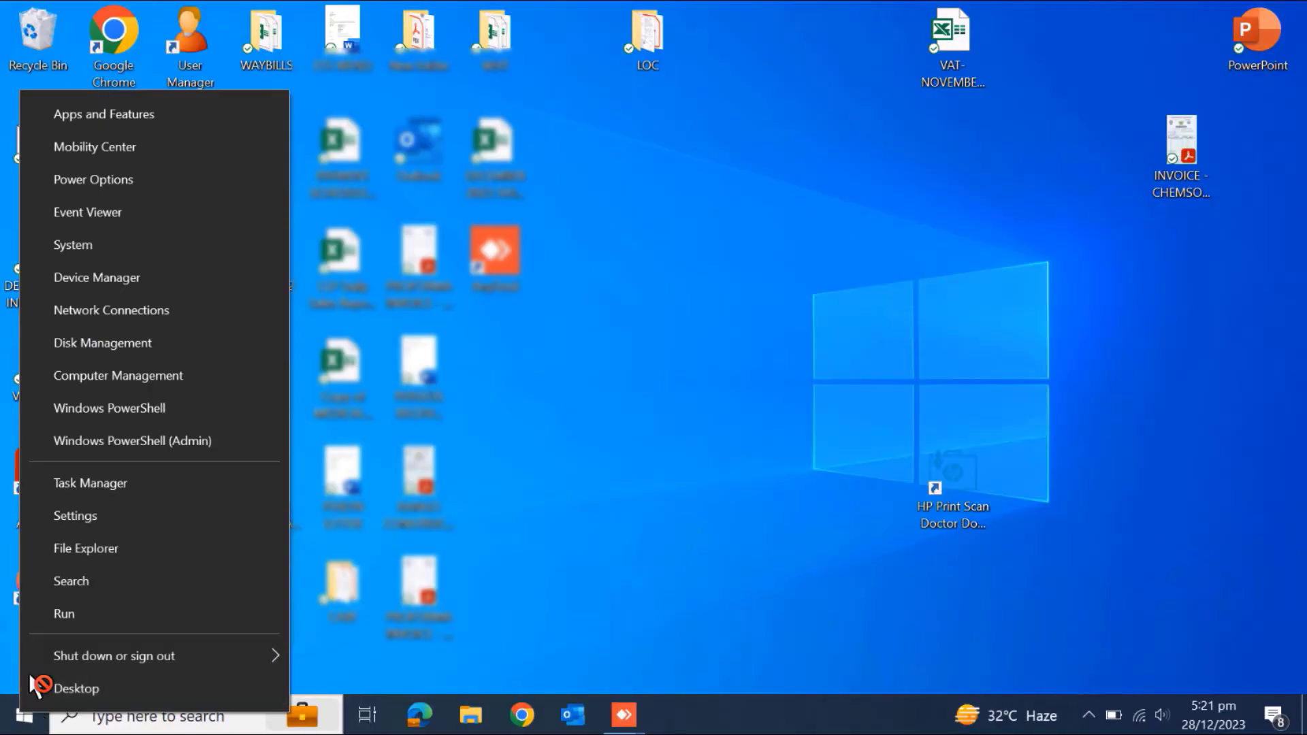
{"action": "left_click", "coordinate": [80, 611]}
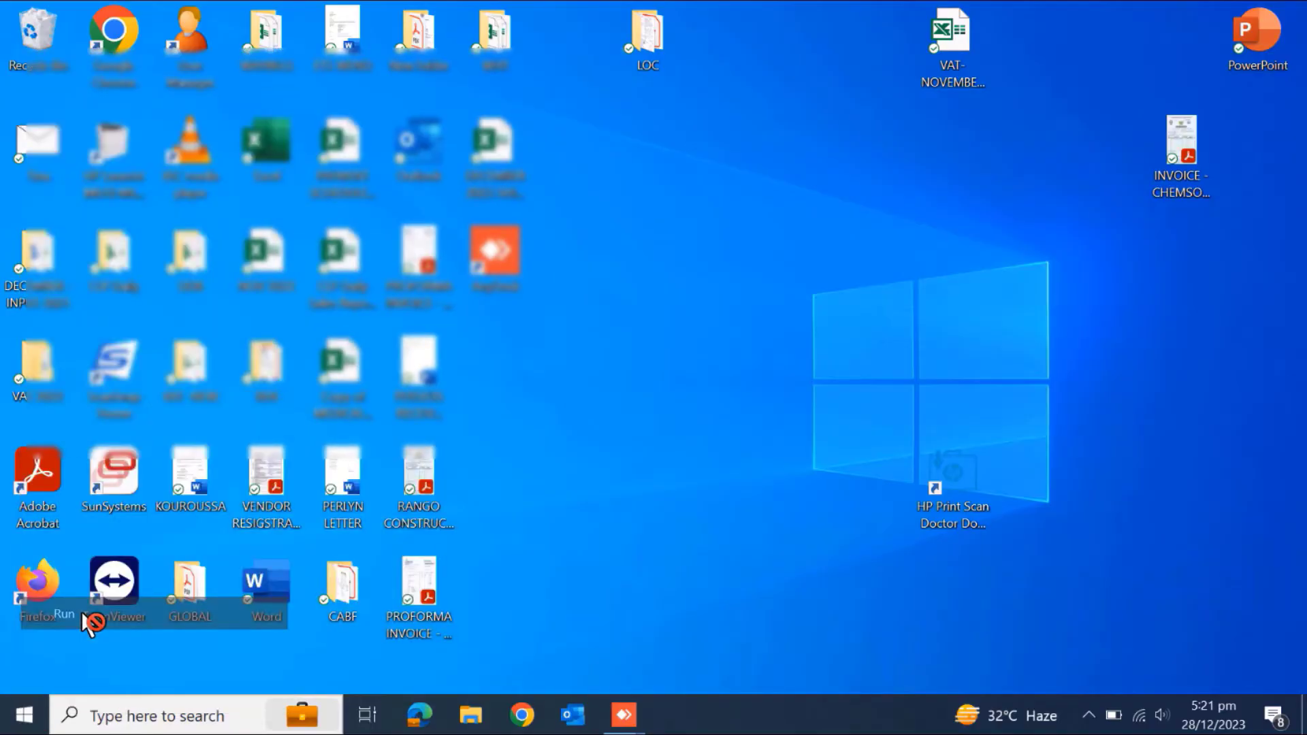
{"action": "type", "text": "outlook"}
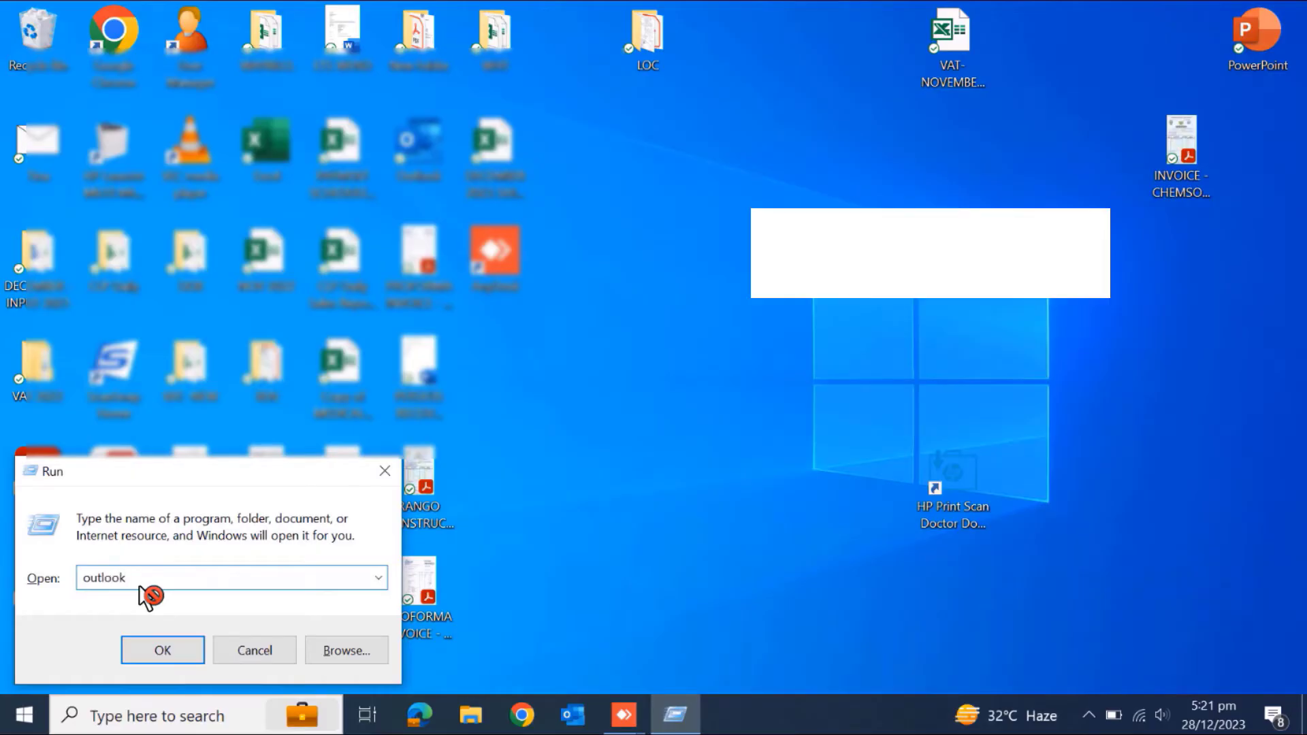
{"action": "type", "text": ".exe"}
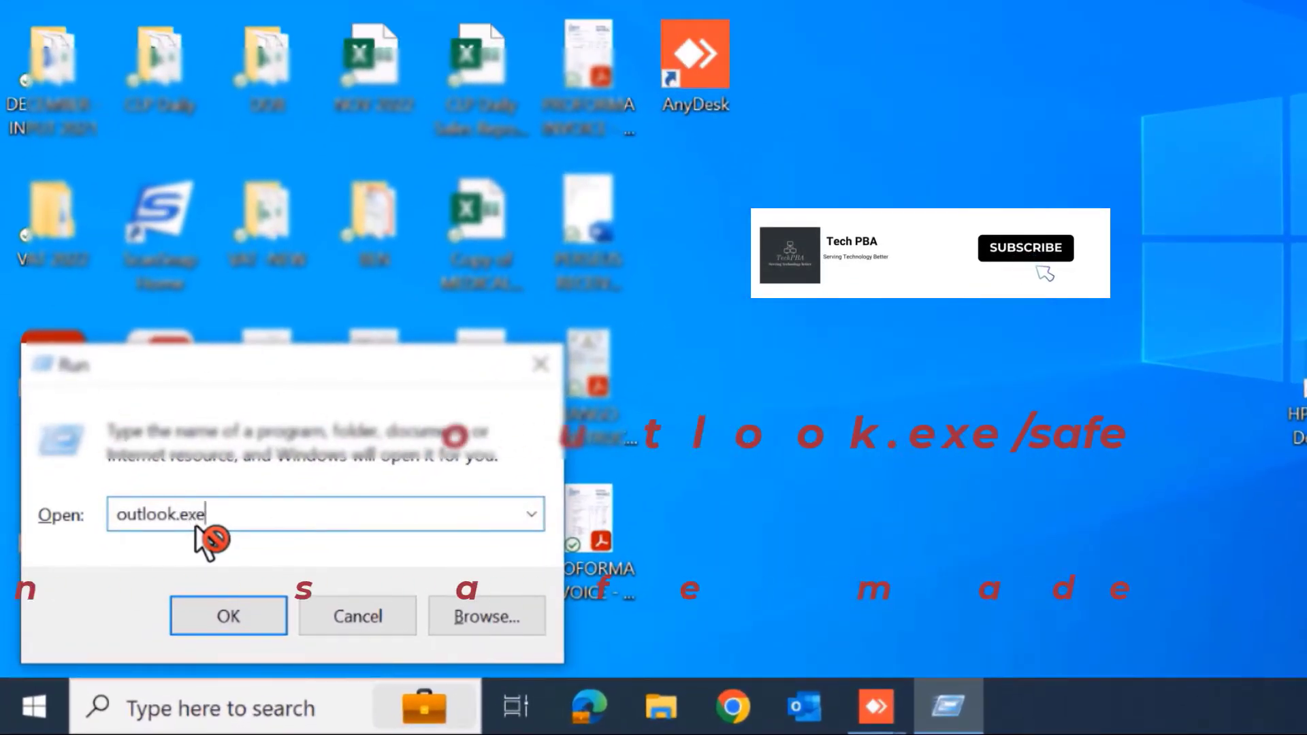
{"action": "type", "text": " /safe"}
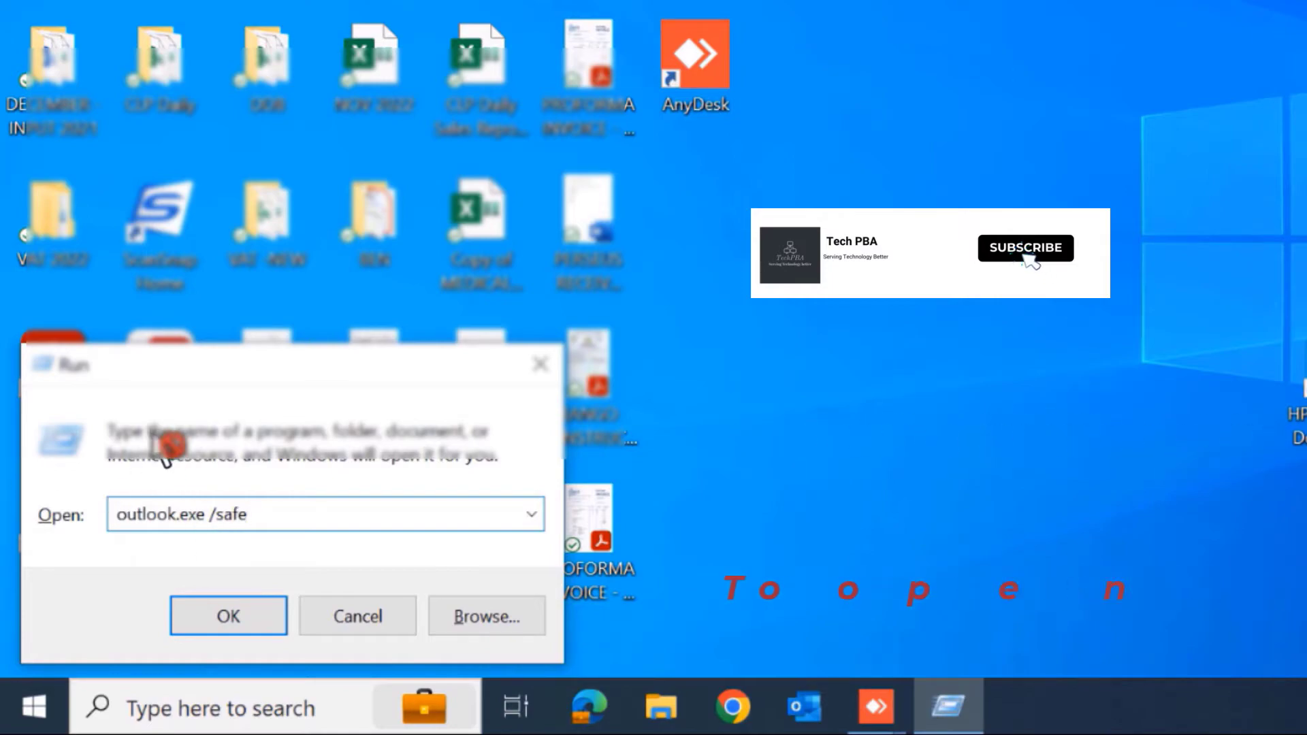
{"action": "key", "text": "ctrl+a"}
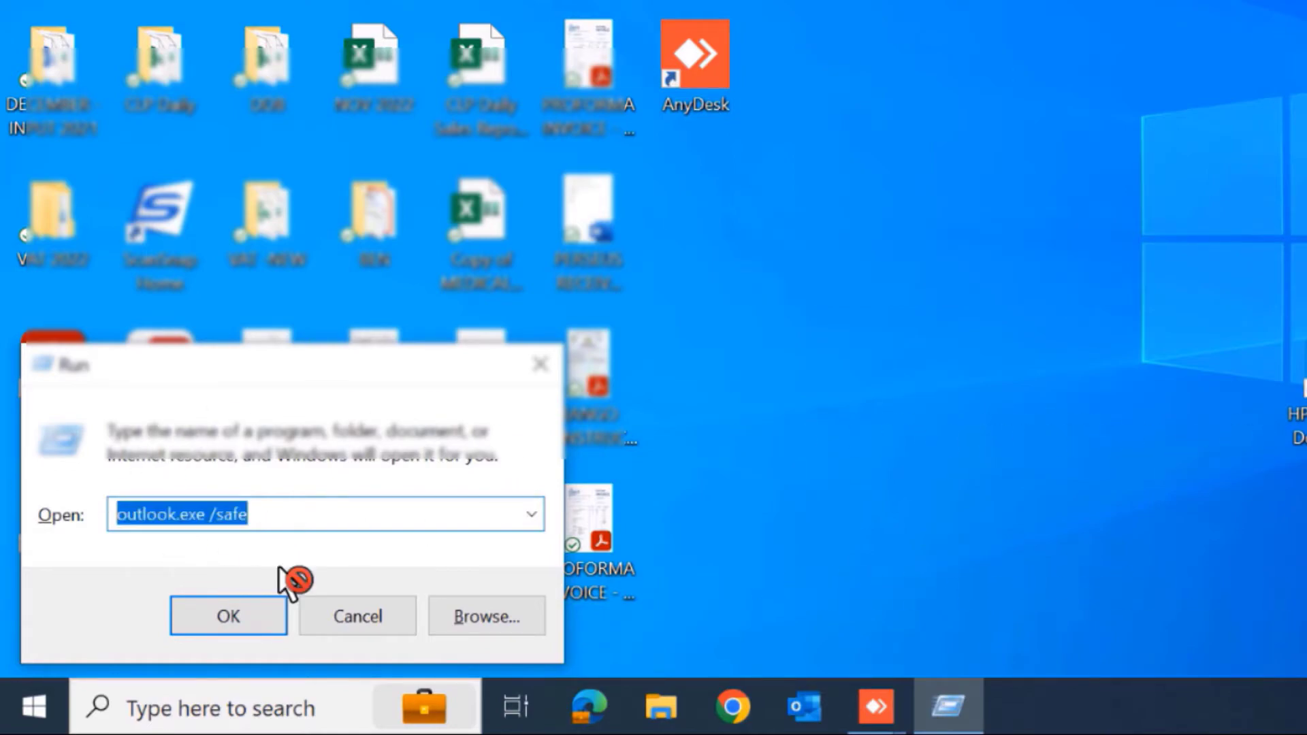
{"action": "left_click", "coordinate": [244, 625]}
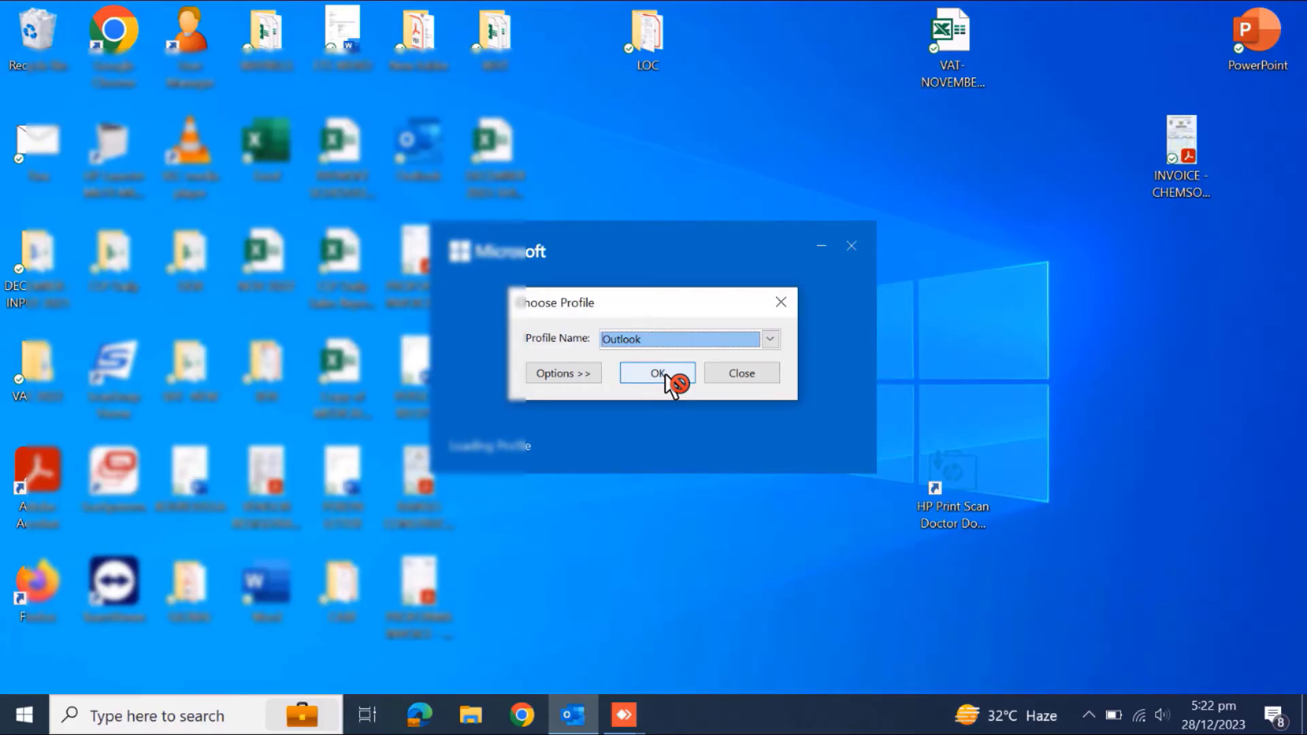
{"action": "left_click", "coordinate": [664, 373]}
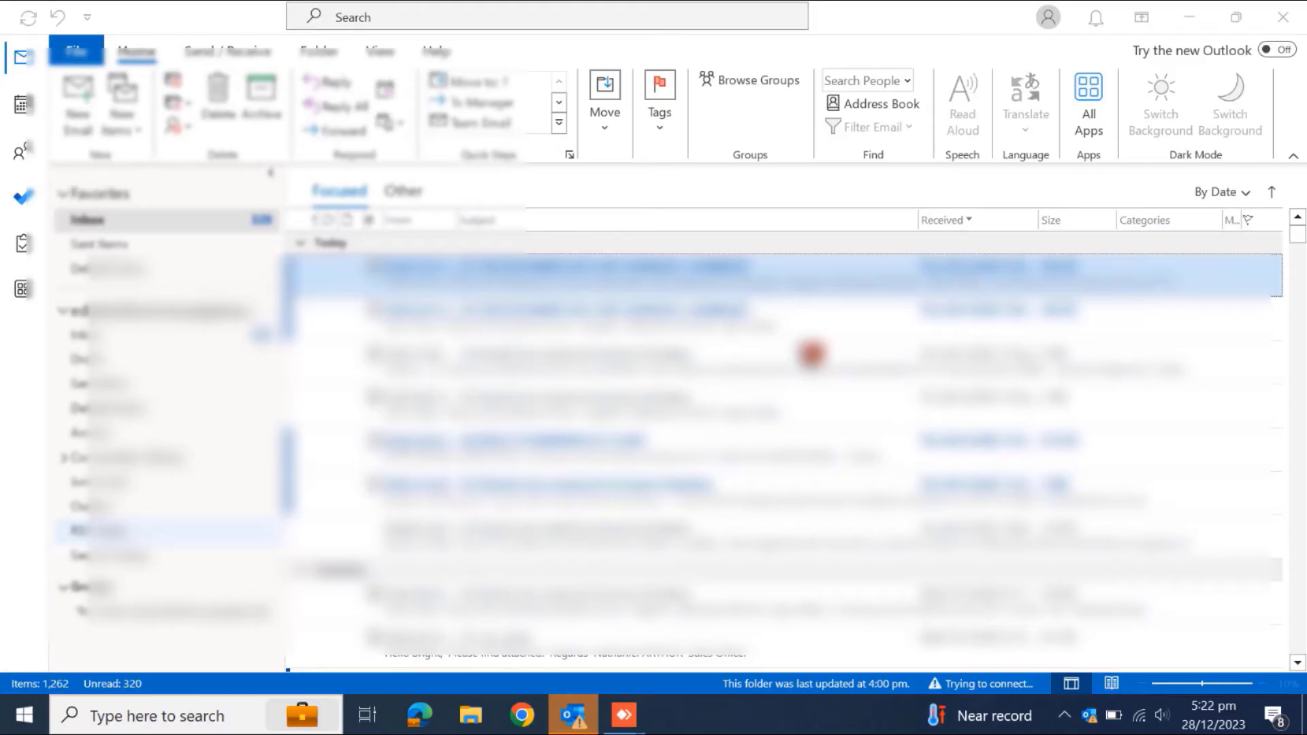
{"action": "left_click", "coordinate": [1285, 21]}
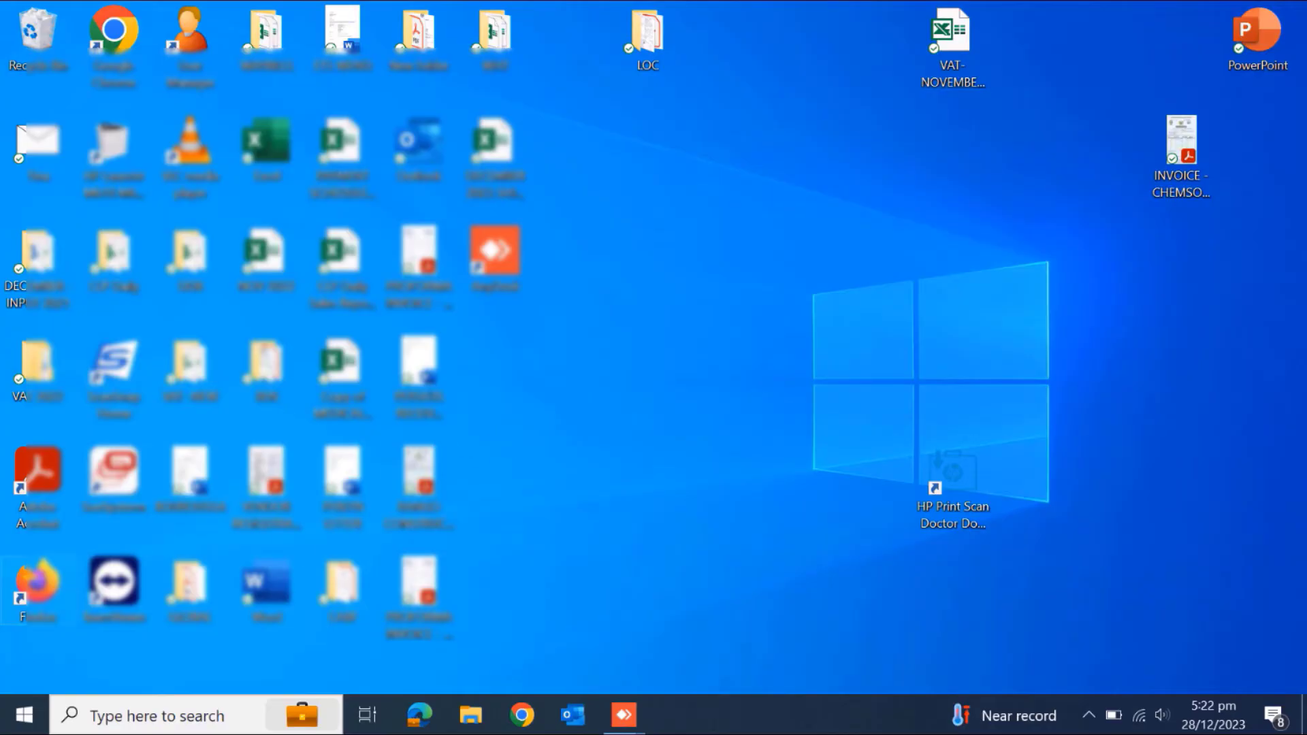
Relaunch Outlook via Run 'outlook.exe /resetnavpane', then close it.
{"action": "right_click", "coordinate": [28, 724]}
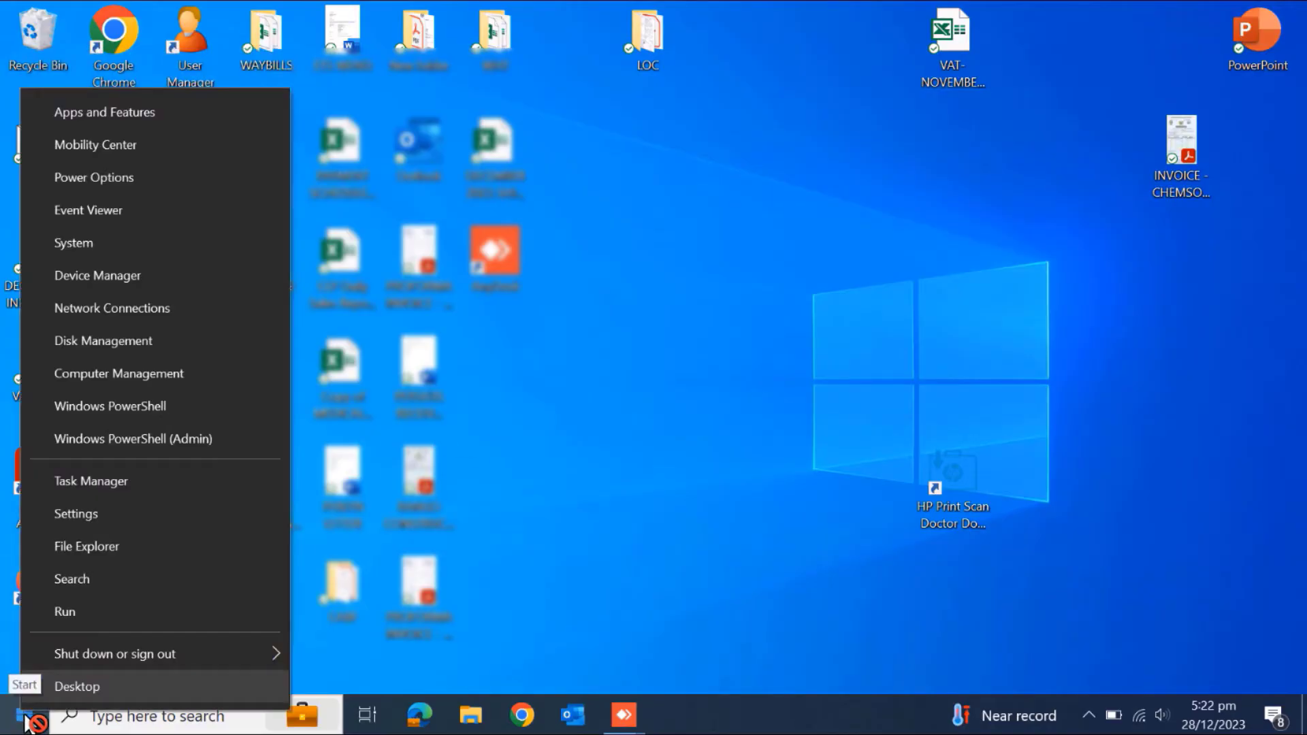
{"action": "left_click", "coordinate": [76, 608]}
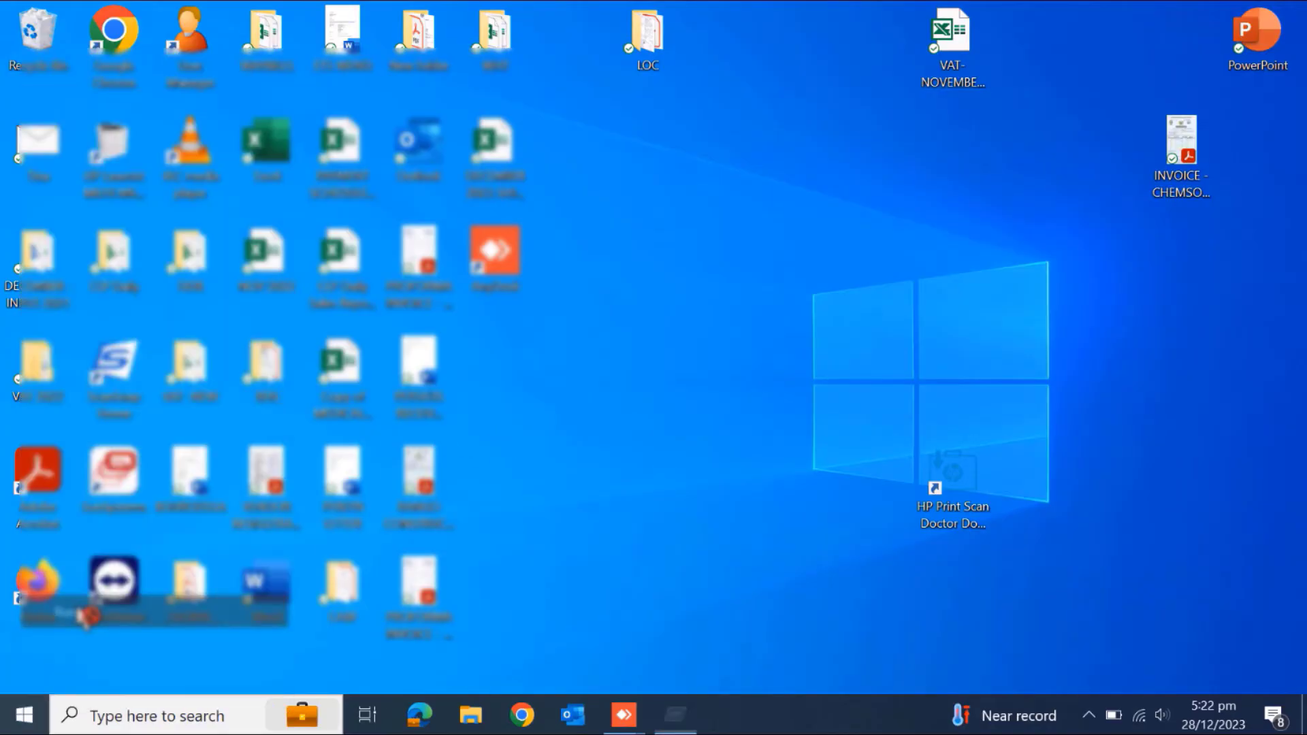
{"action": "type", "text": "outlook.exe /resetnavpane"}
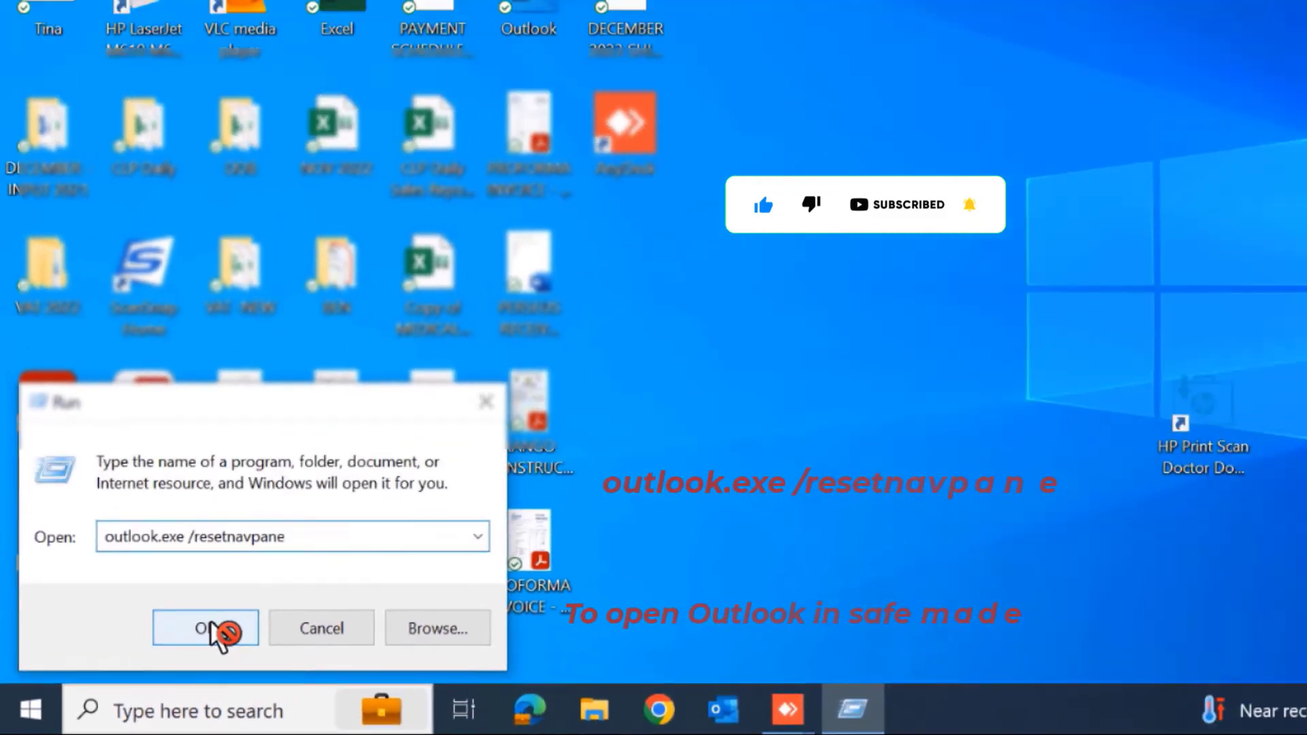
{"action": "left_click", "coordinate": [212, 626]}
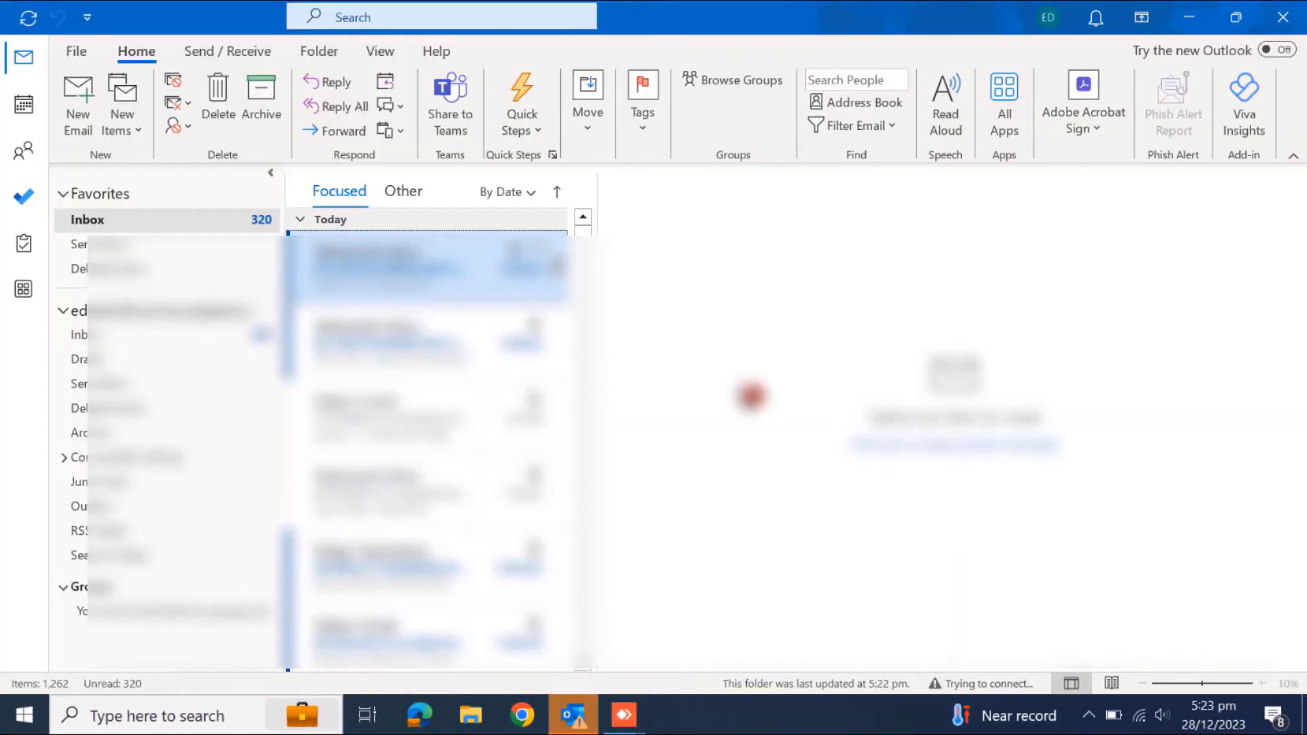
{"action": "left_click", "coordinate": [1282, 17]}
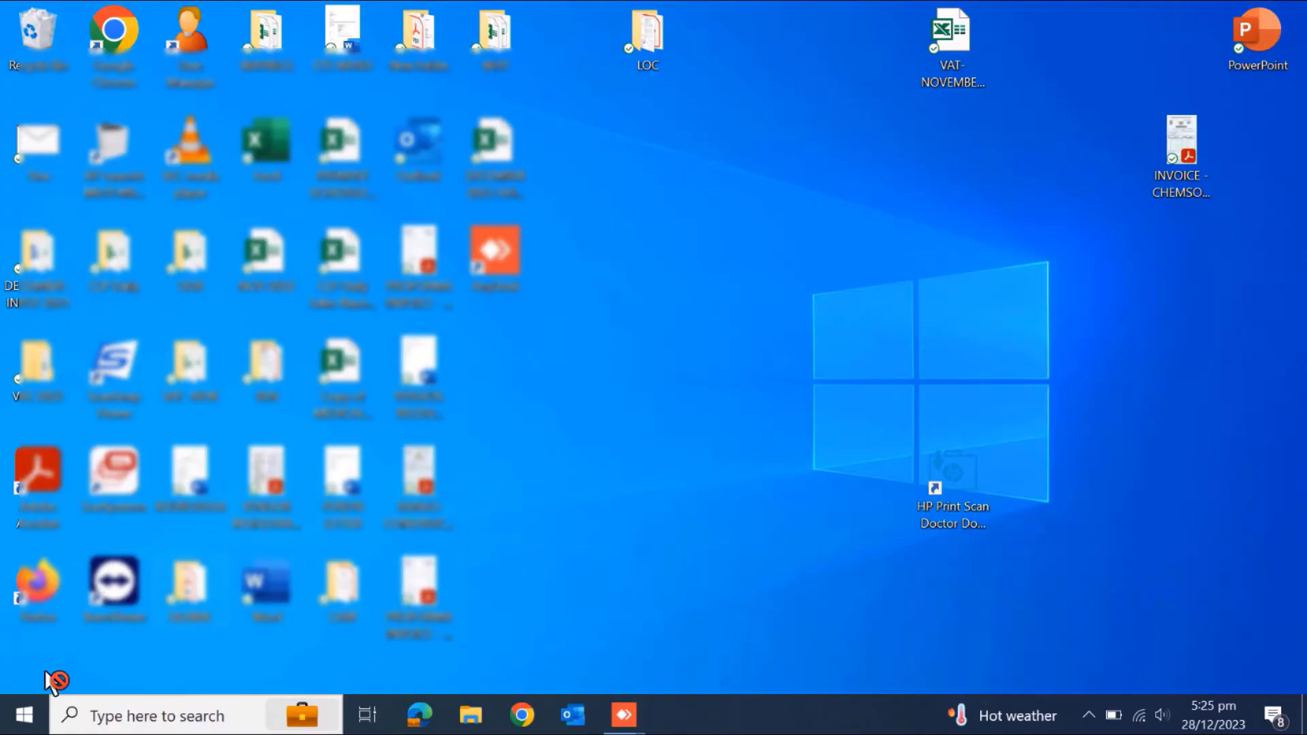
Open the appwiz.cpl programs list and choose Change on Microsoft 365 Apps for business.
{"action": "right_click", "coordinate": [28, 723]}
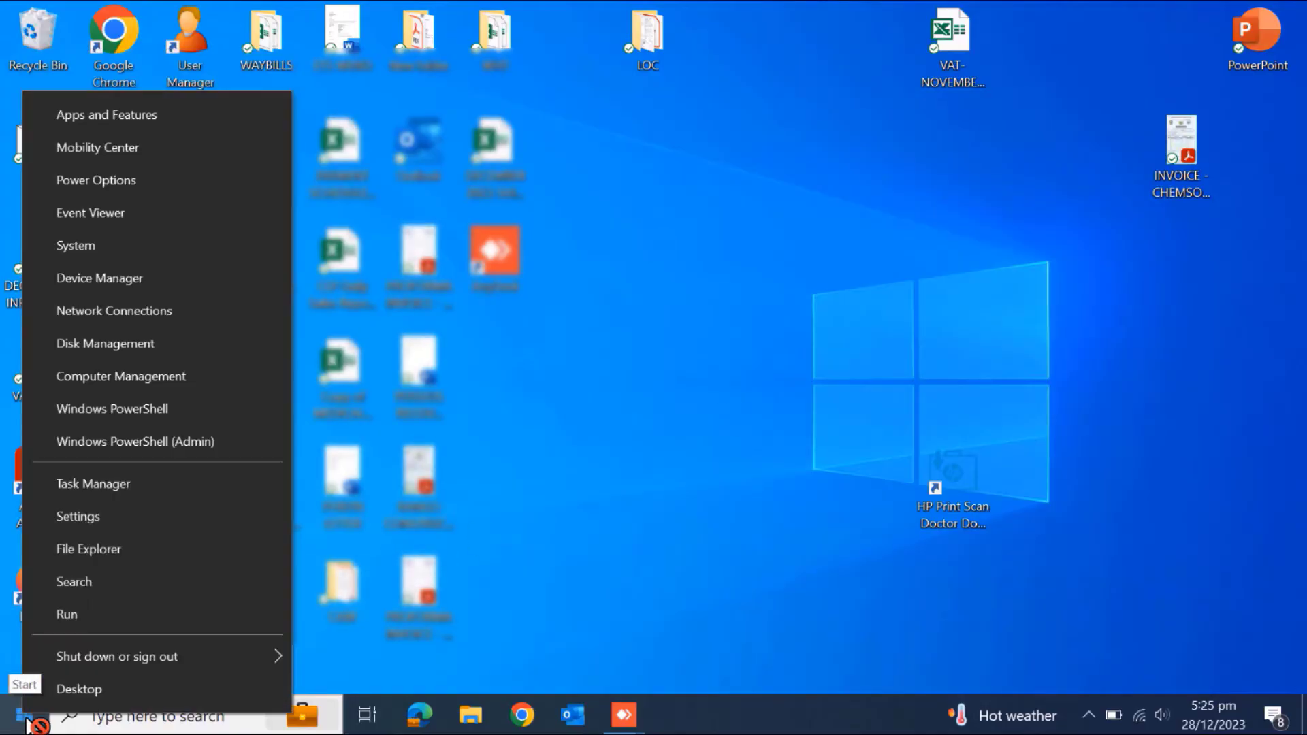
{"action": "left_click", "coordinate": [68, 614]}
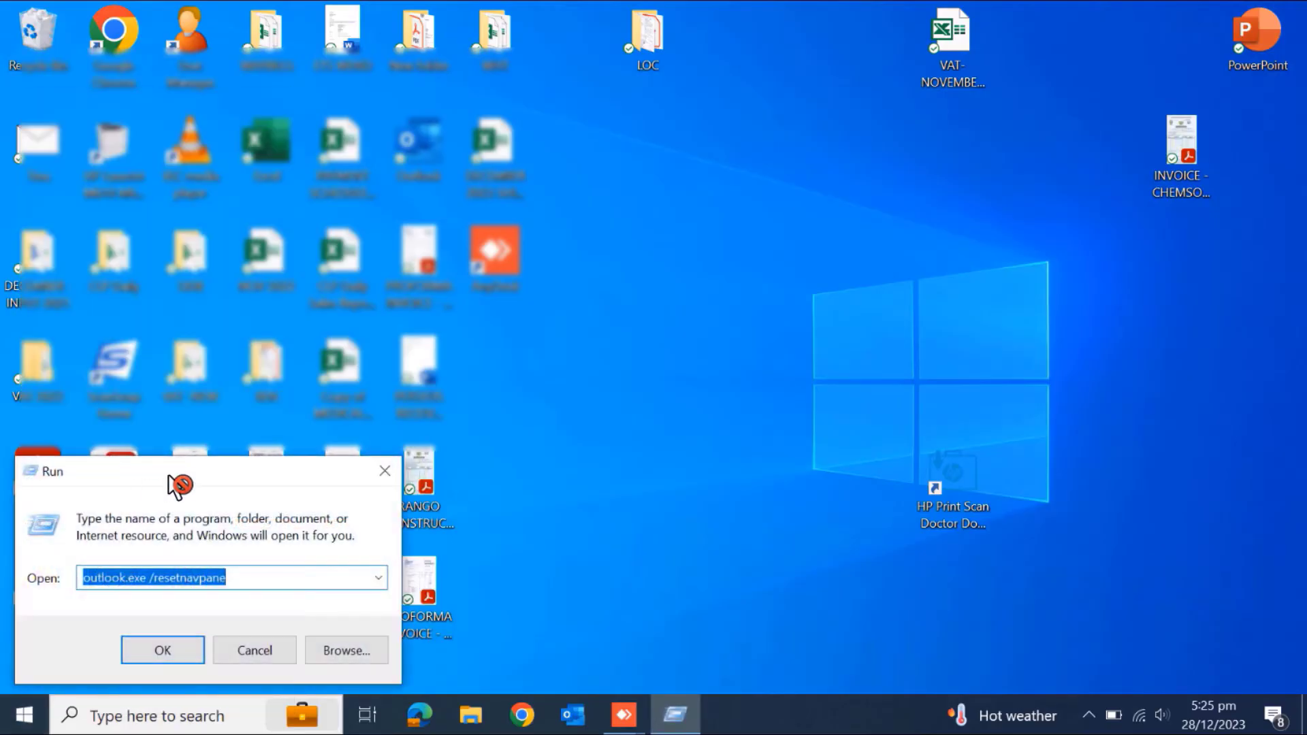
{"action": "type", "text": "appwiz.cpl"}
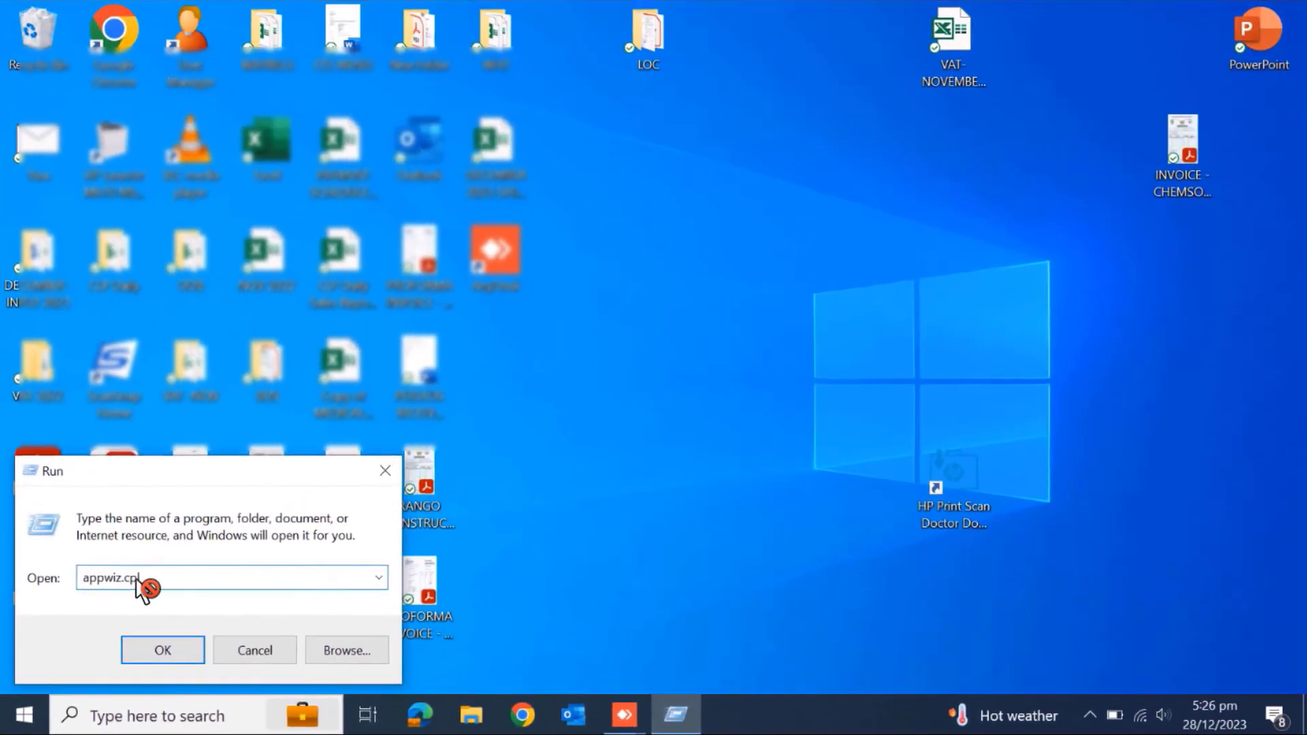
{"action": "key", "text": "Return"}
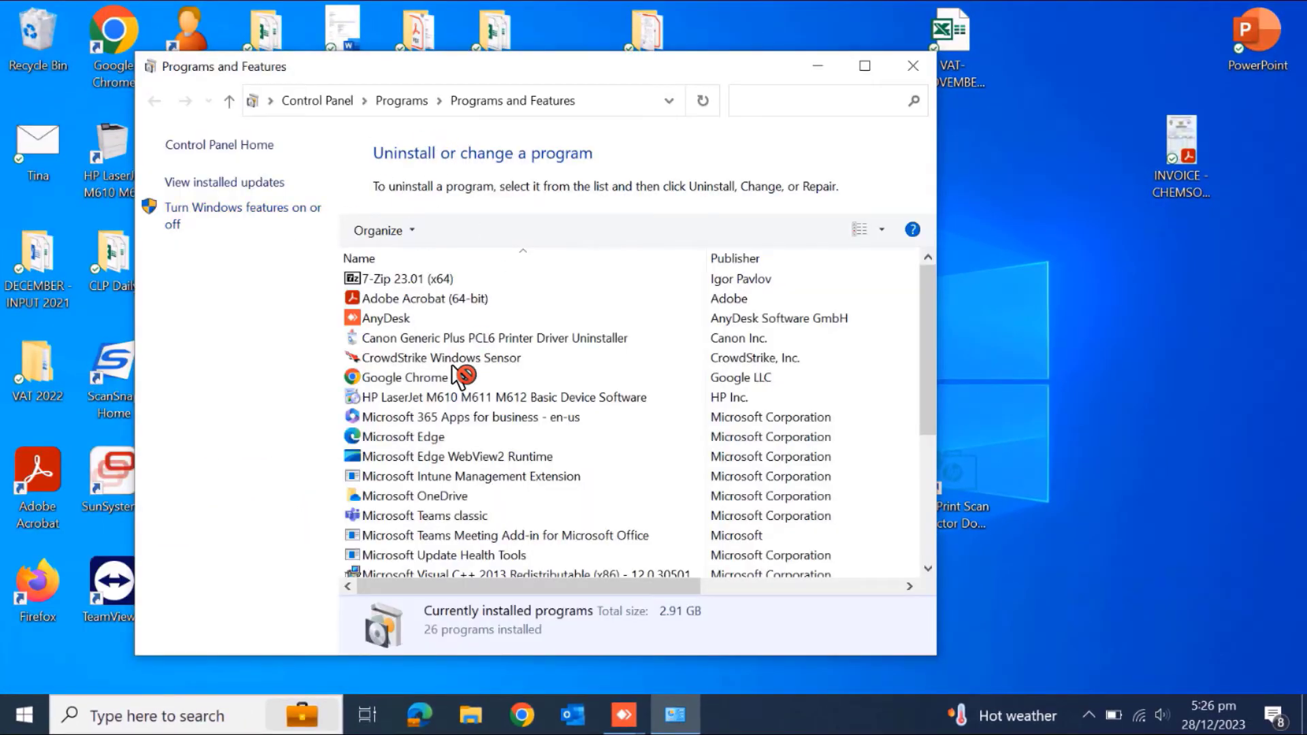
{"action": "scroll", "coordinate": [476, 381], "scroll_direction": "down", "scroll_amount": 1}
{"action": "left_click", "coordinate": [517, 378]}
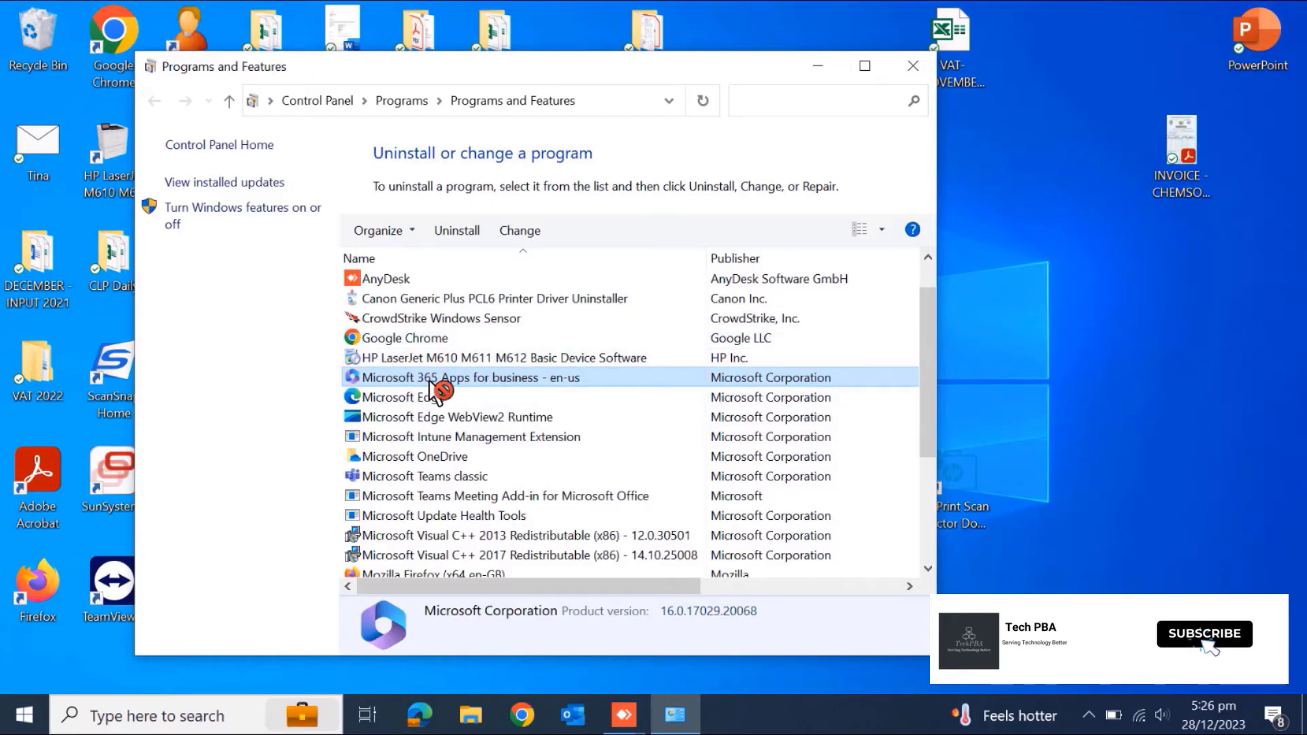
{"action": "left_click", "coordinate": [519, 235]}
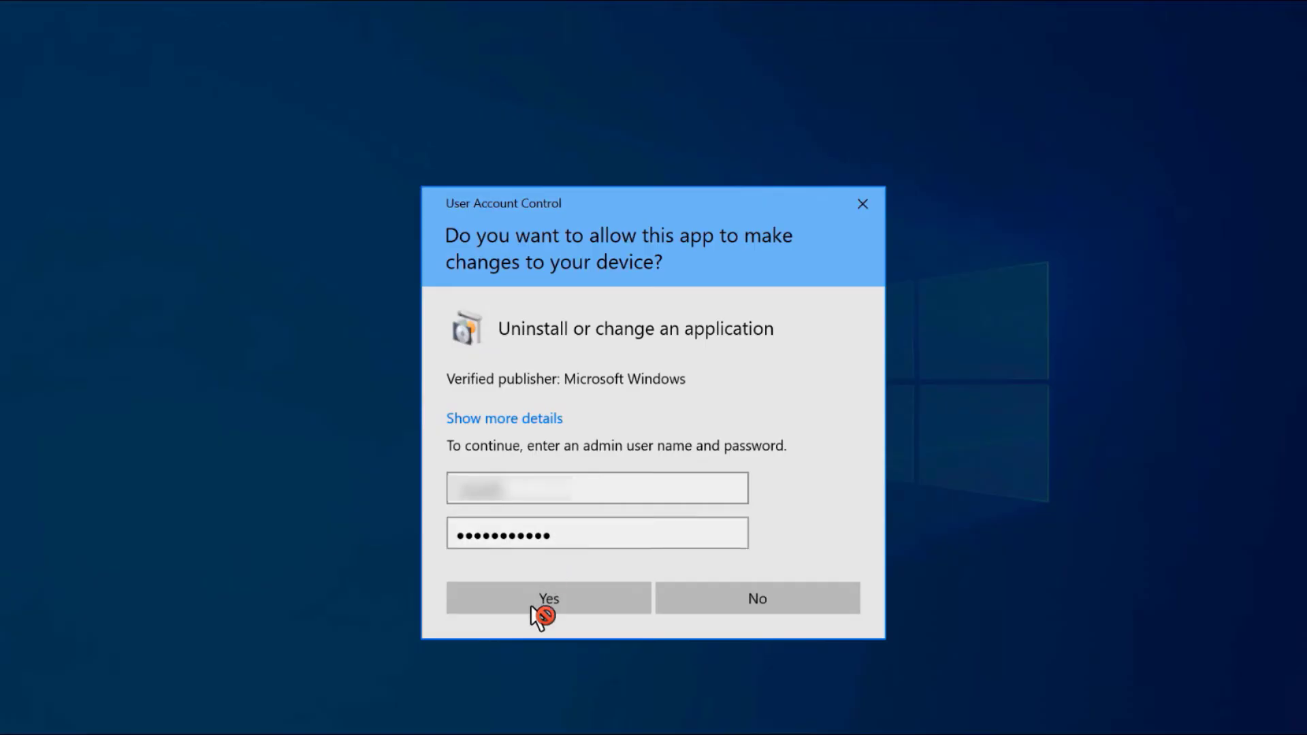
Approve the admin prompt, select Online Repair, and proceed with Repair.
{"action": "left_click", "coordinate": [550, 599]}
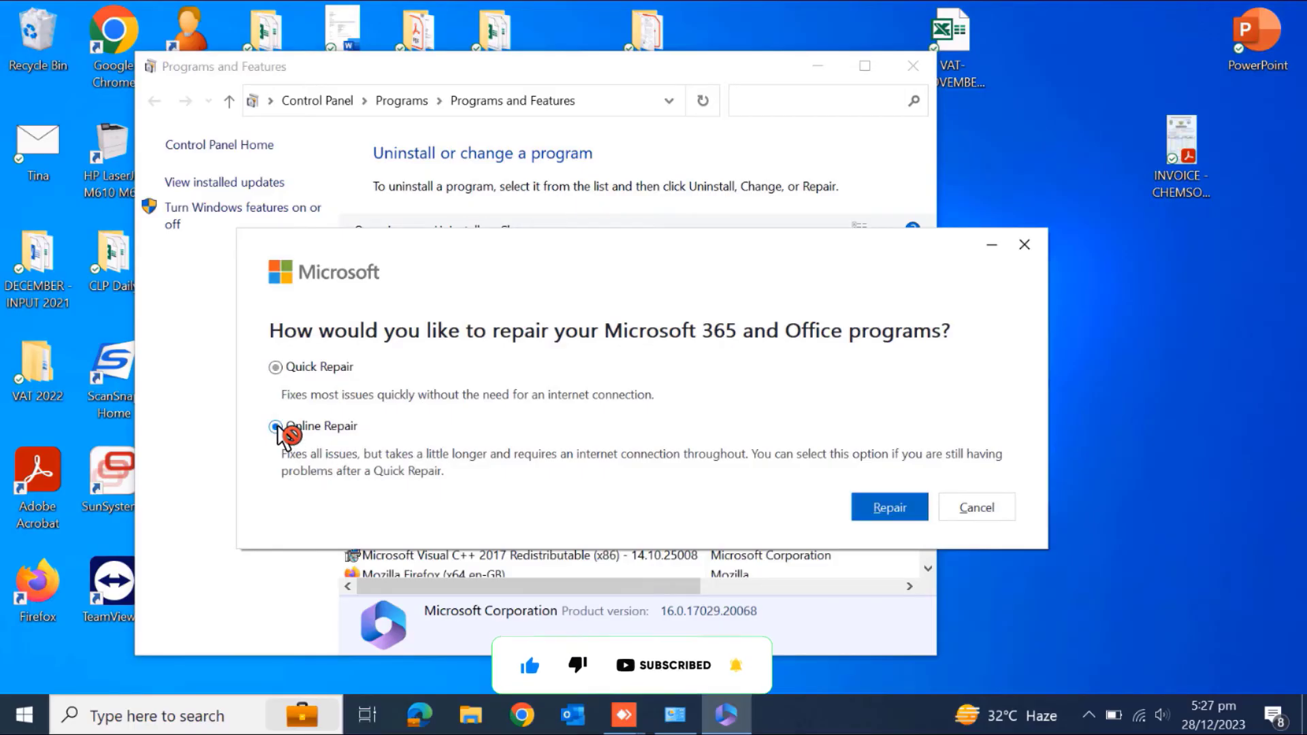
{"action": "left_click", "coordinate": [276, 426]}
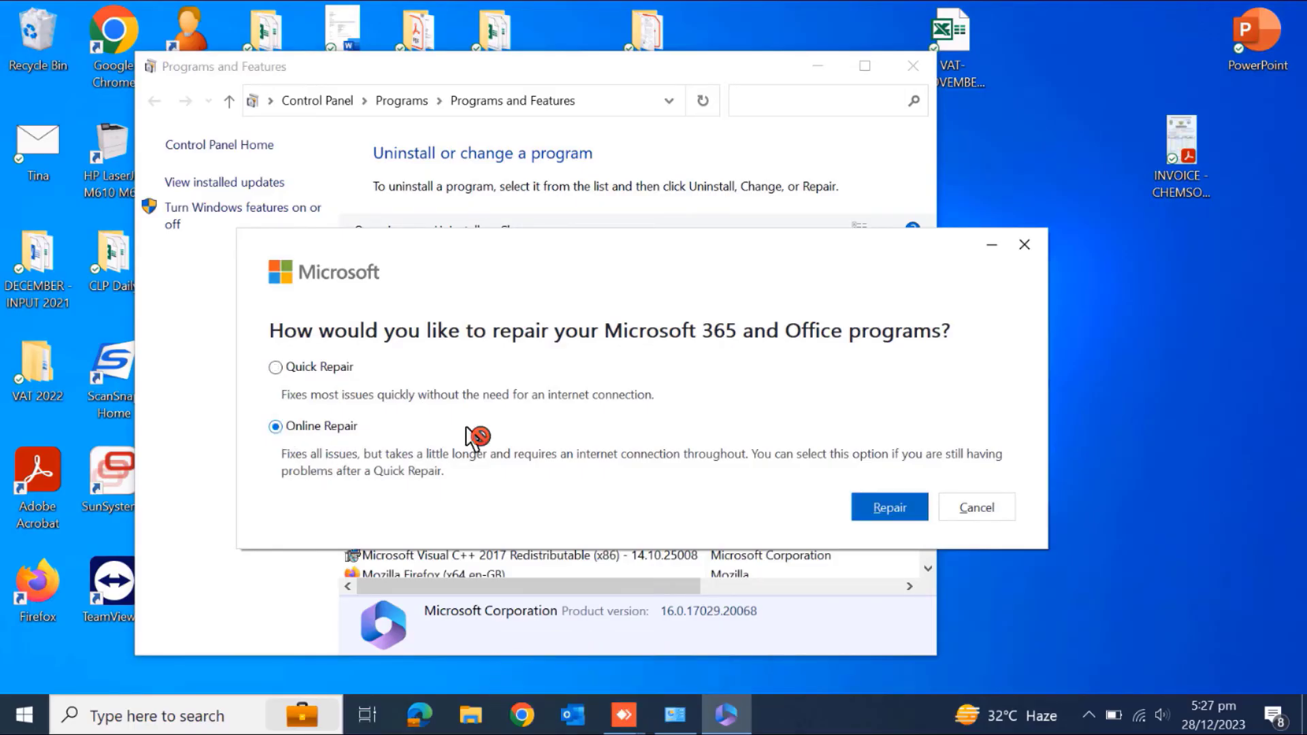
{"action": "left_click", "coordinate": [883, 511]}
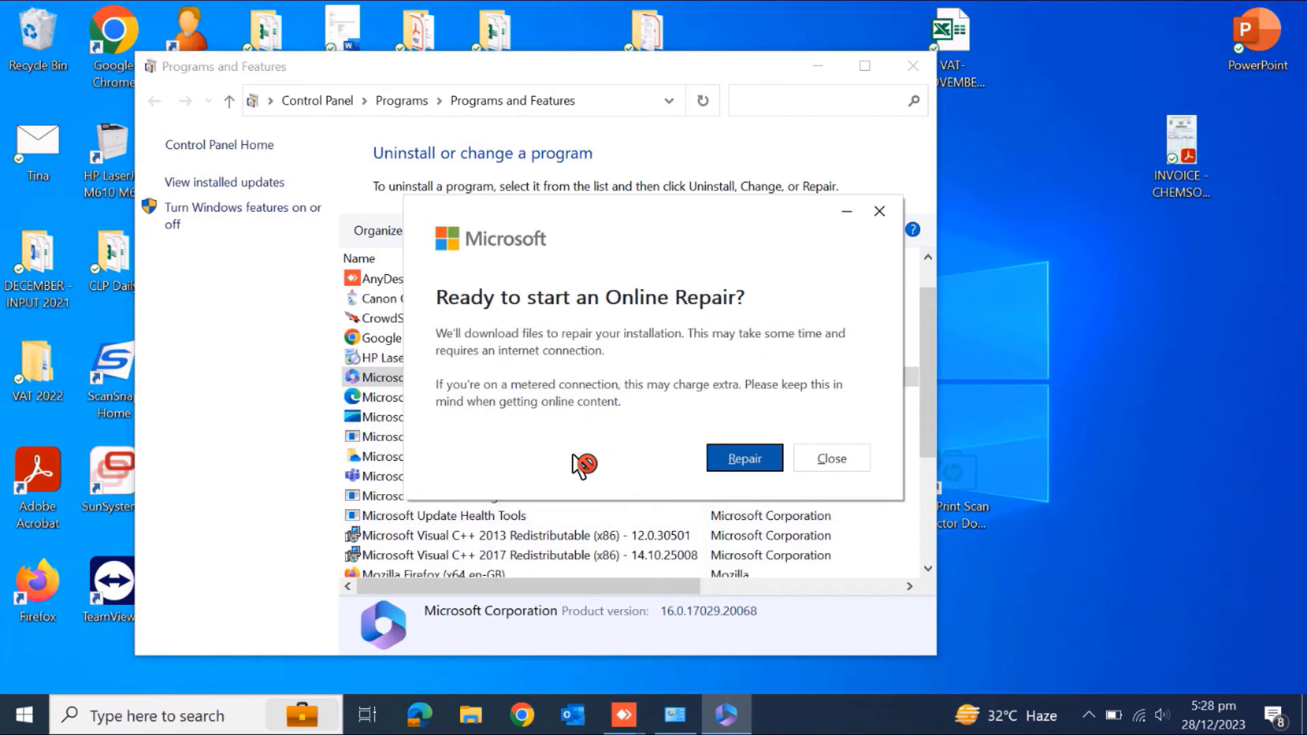
Confirm the online repair, then dismiss the finished notification and the 'You're all set!' message.
{"action": "left_click", "coordinate": [745, 470]}
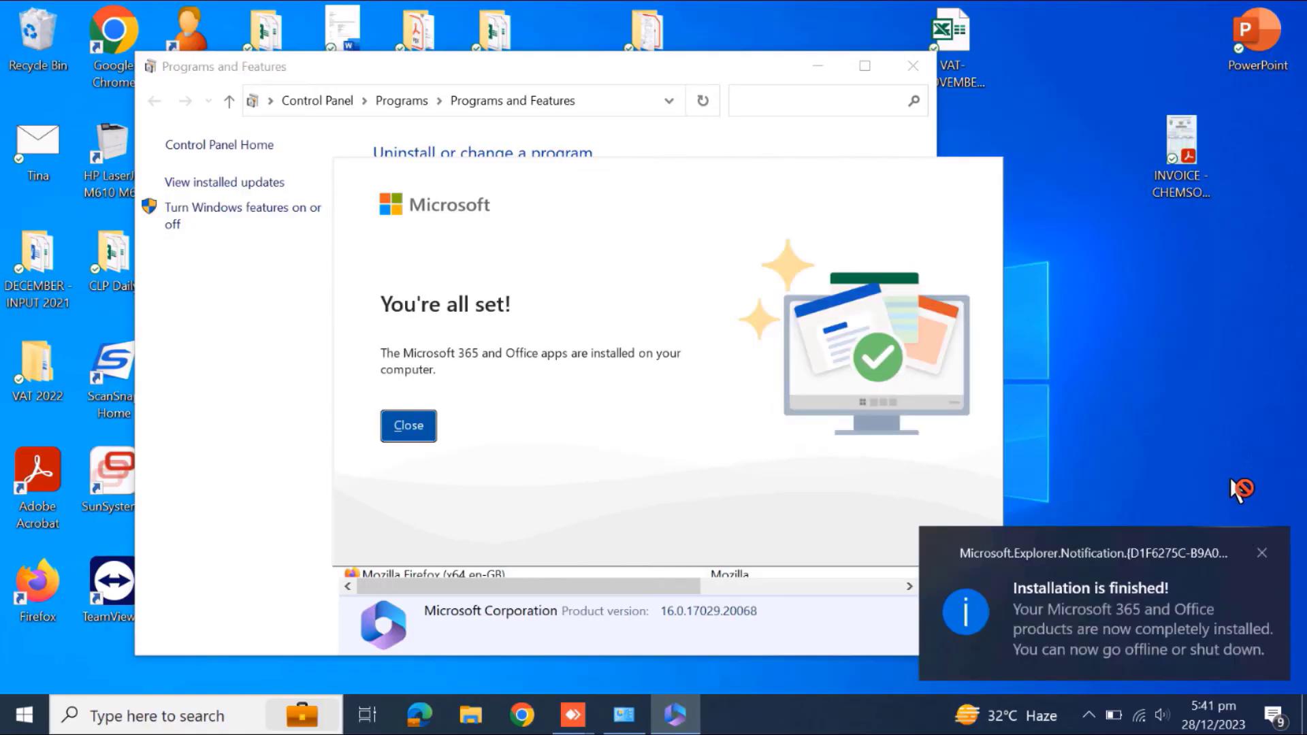
{"action": "mouse_move", "coordinate": [1097, 553]}
{"action": "left_click", "coordinate": [1261, 553]}
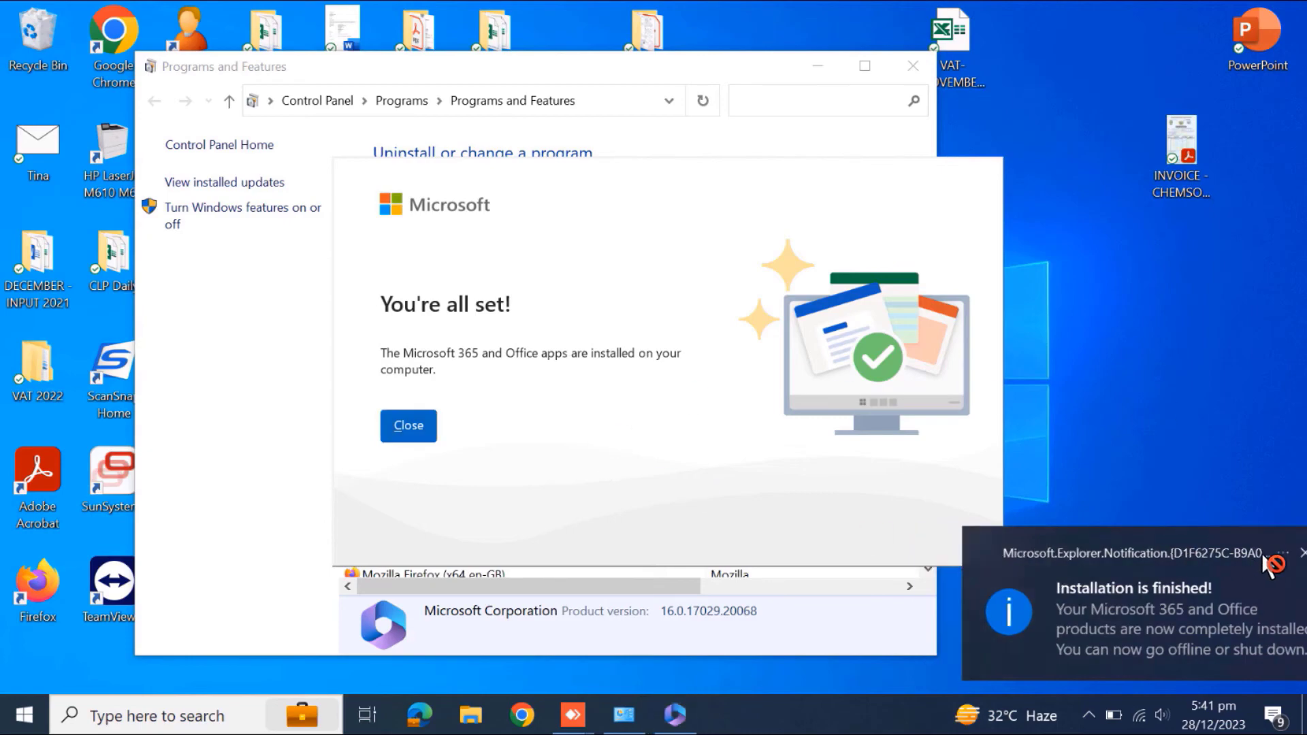
{"action": "left_click", "coordinate": [408, 426]}
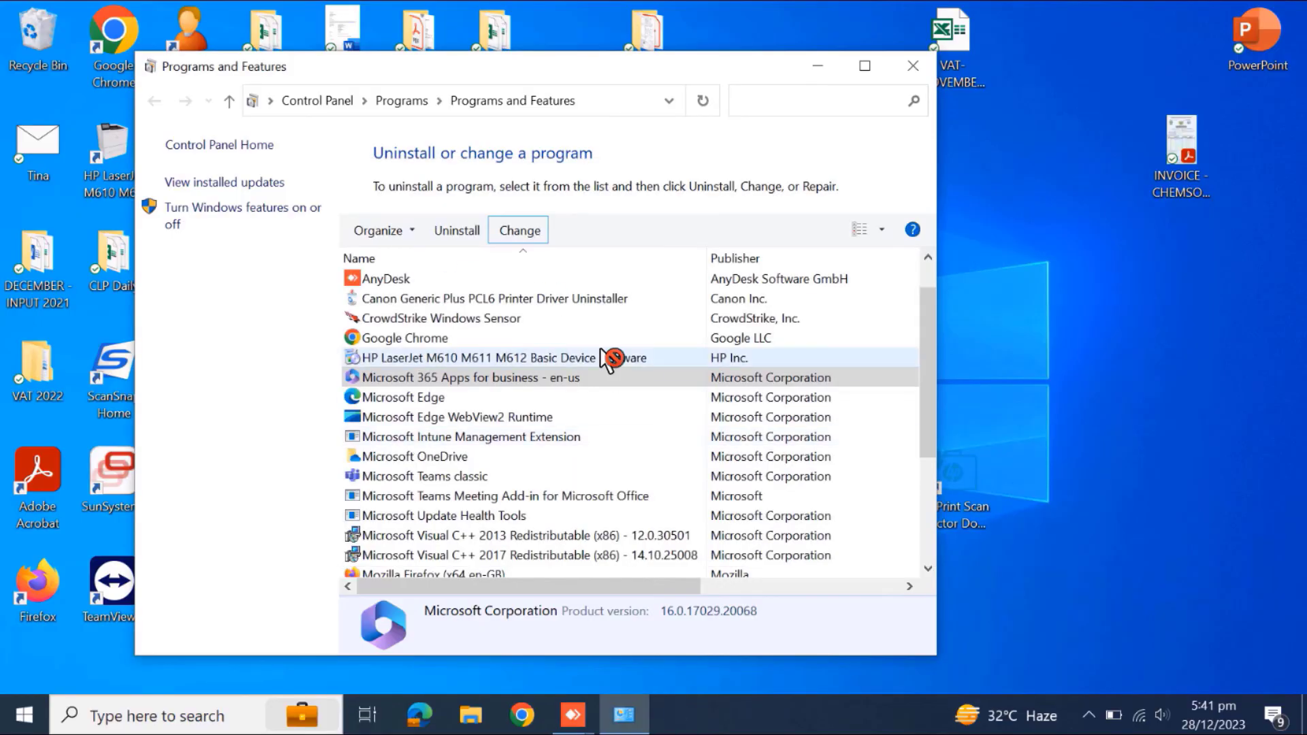
Minimize Programs and Features, reopen Outlook from the desktop icon to confirm it works, then close it.
{"action": "left_click", "coordinate": [818, 66]}
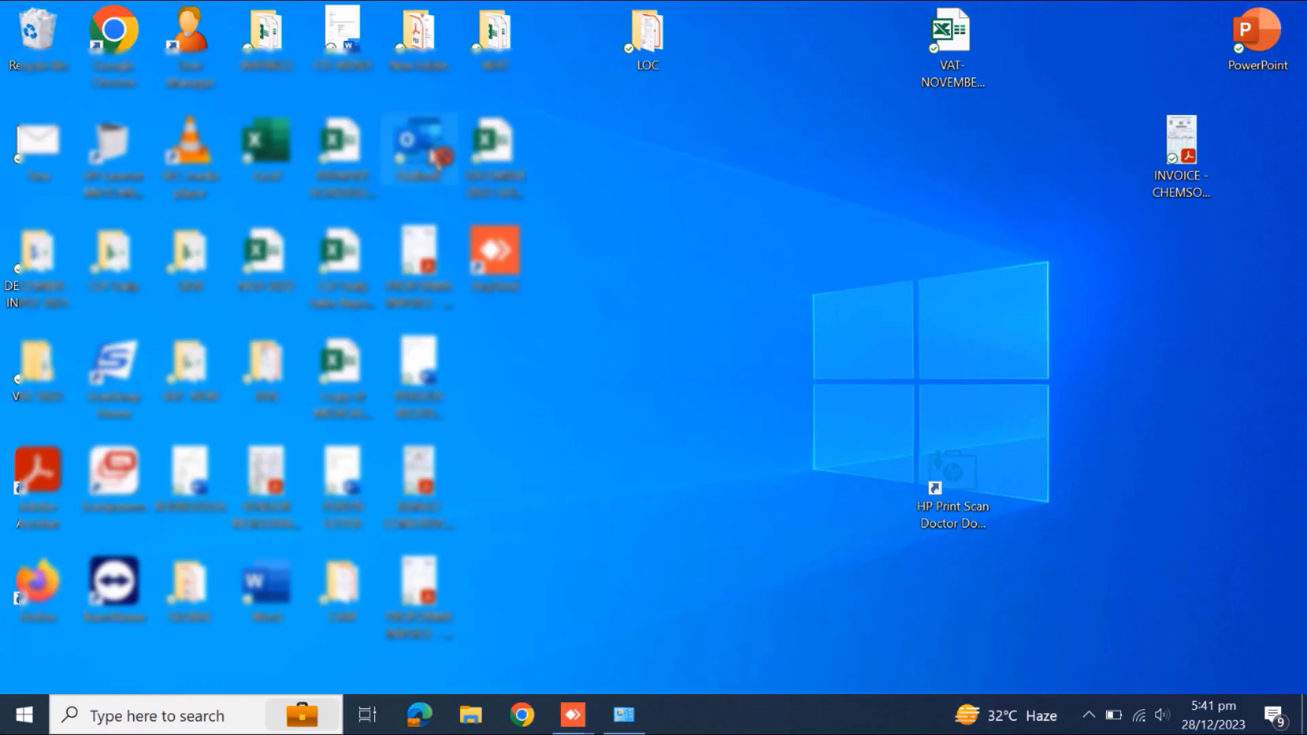
{"action": "double_click", "coordinate": [418, 147]}
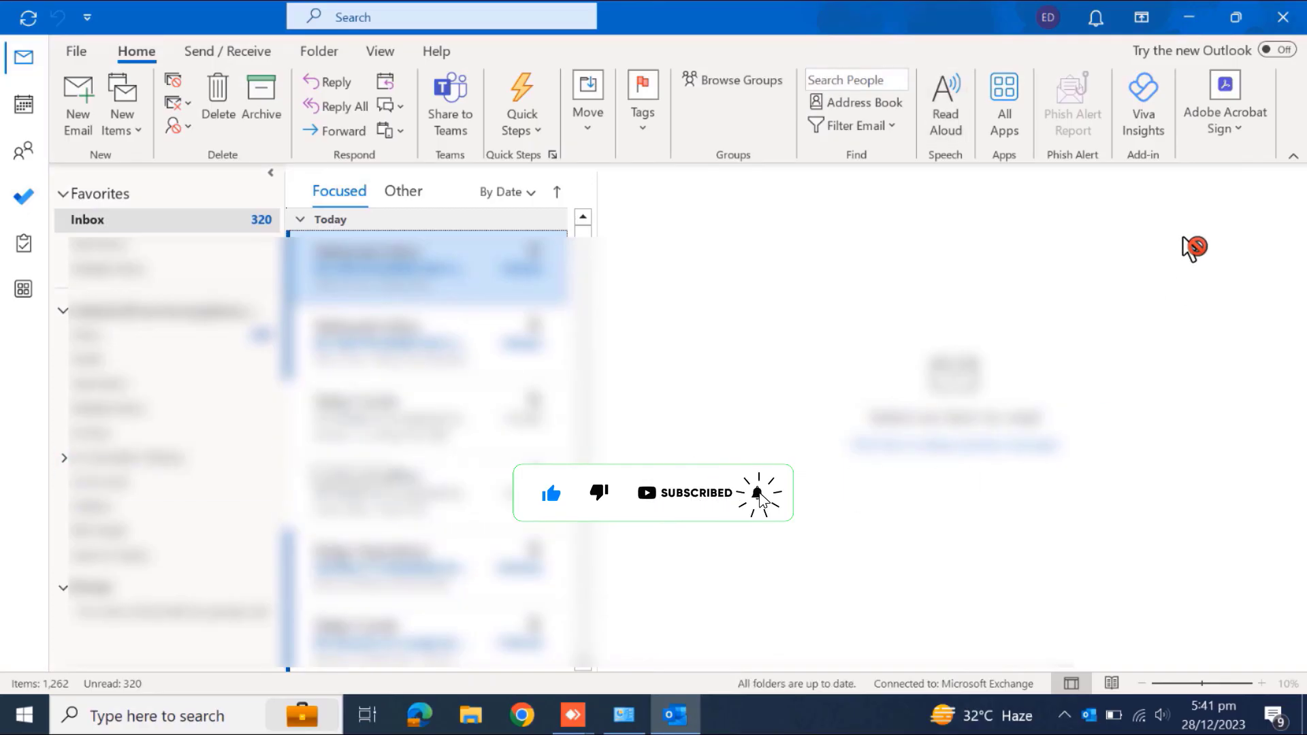
{"action": "left_click", "coordinate": [1282, 17]}
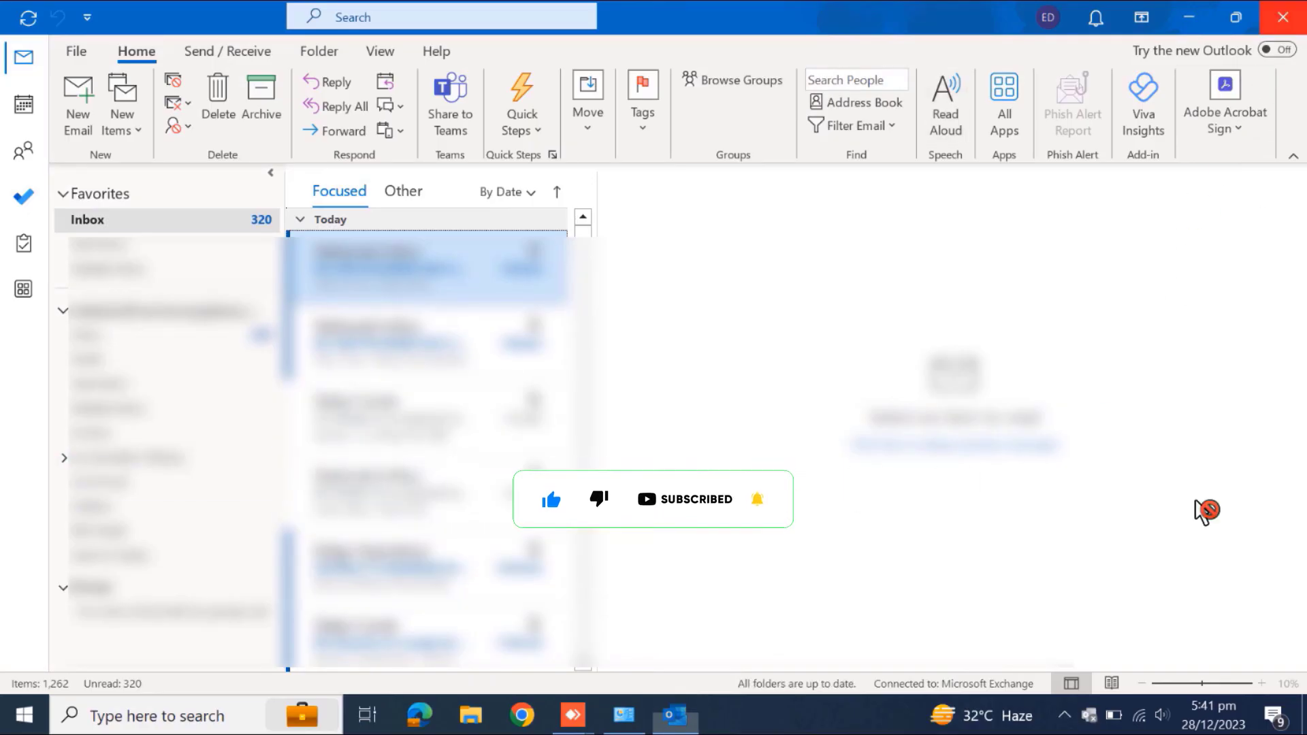